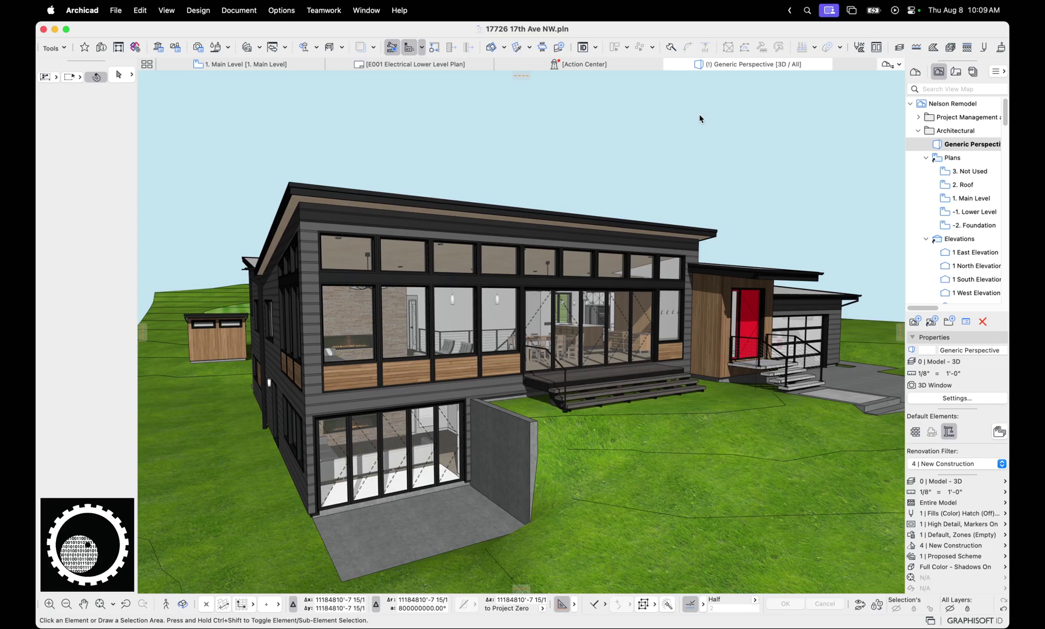
- On the Main Level plan, draw an all-stories marquee around the entry, the laundry and the garage
left_click(308, 65)
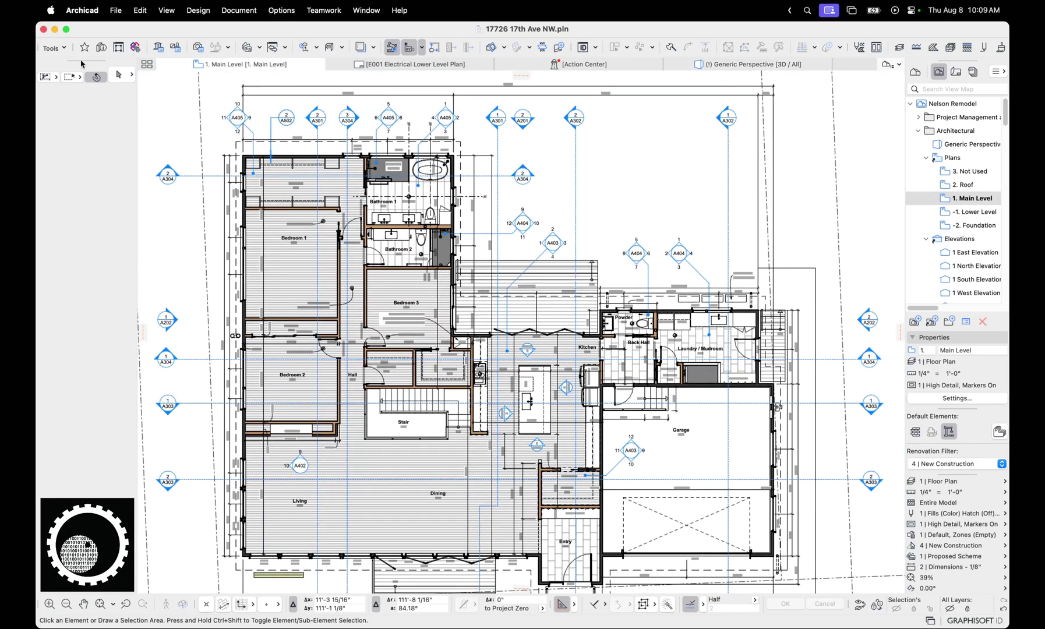
left_click(68, 77)
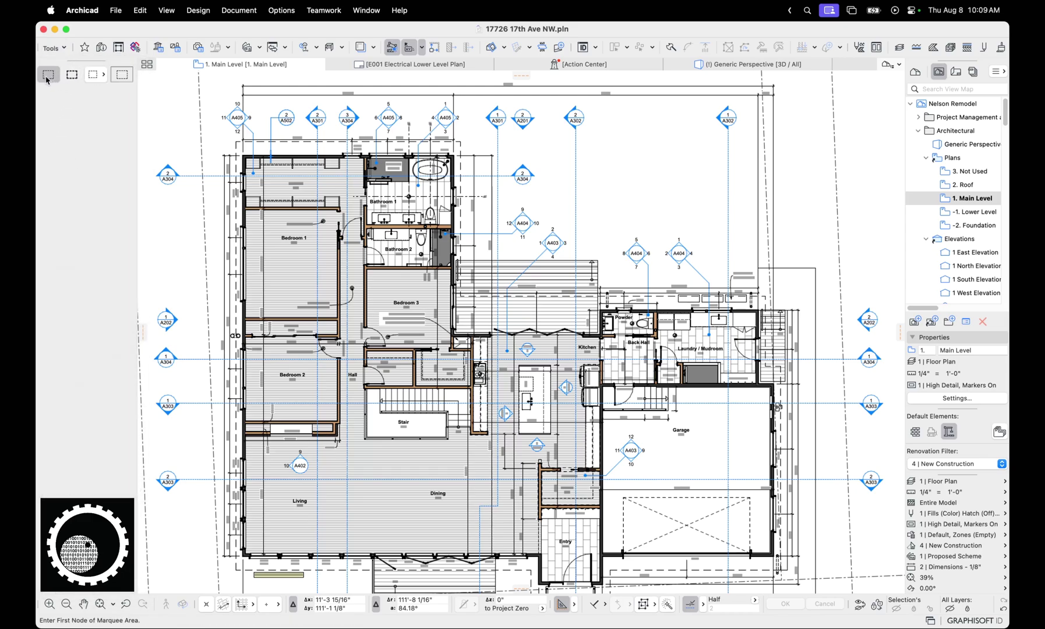
left_click(540, 197)
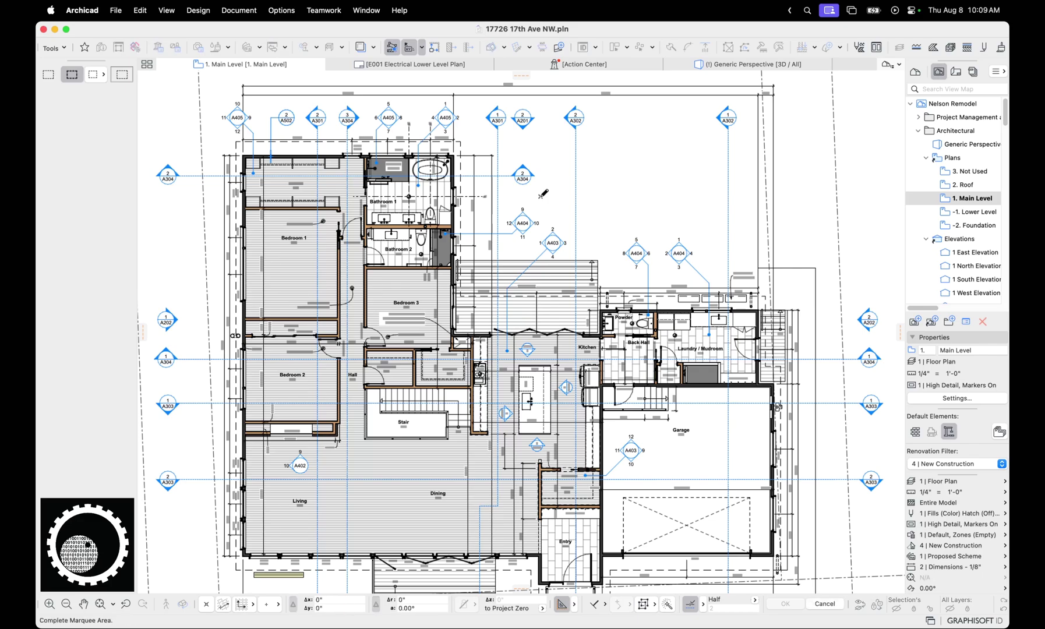
middle_click_drag(543, 196, 451, 92)
left_click(811, 532)
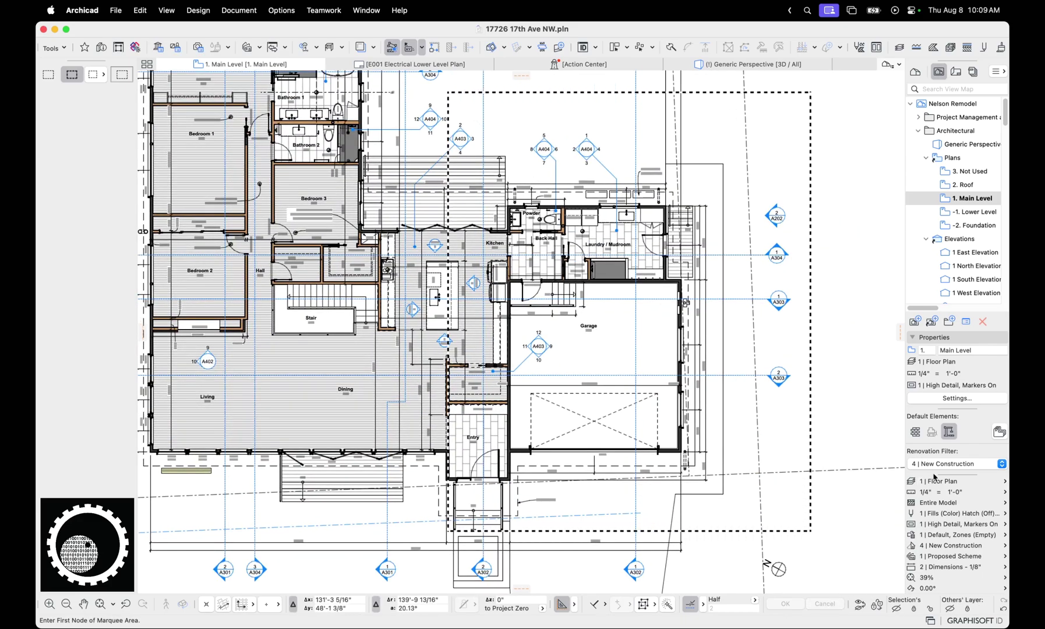
- Show only the marquee area in 3D, cut through the house, and leave the Marquee tool
left_click(959, 202)
key("F4")
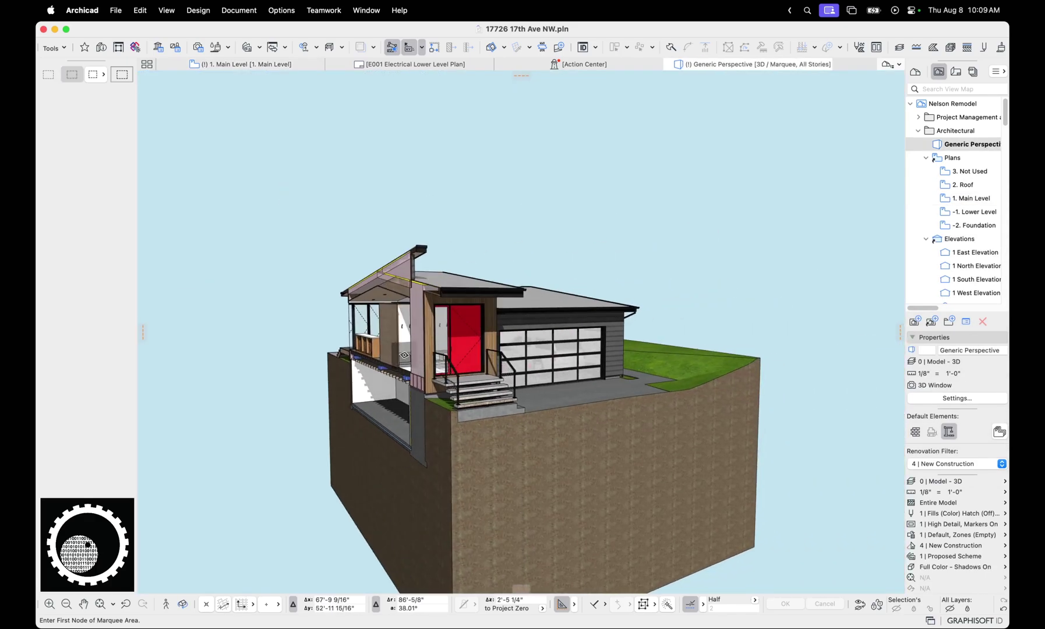
middle_click_drag(404, 354, 521, 352, "shift")
key("Escape")
- Return to the Main Level plan and show the all-stories marquee in 3D again
left_click(264, 68)
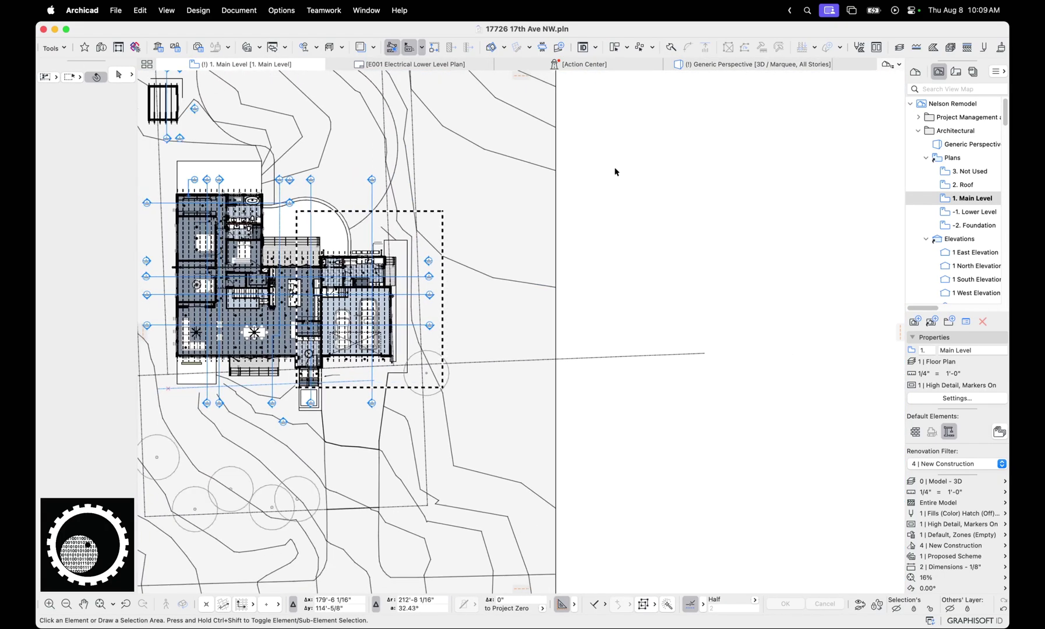
right_click(616, 170)
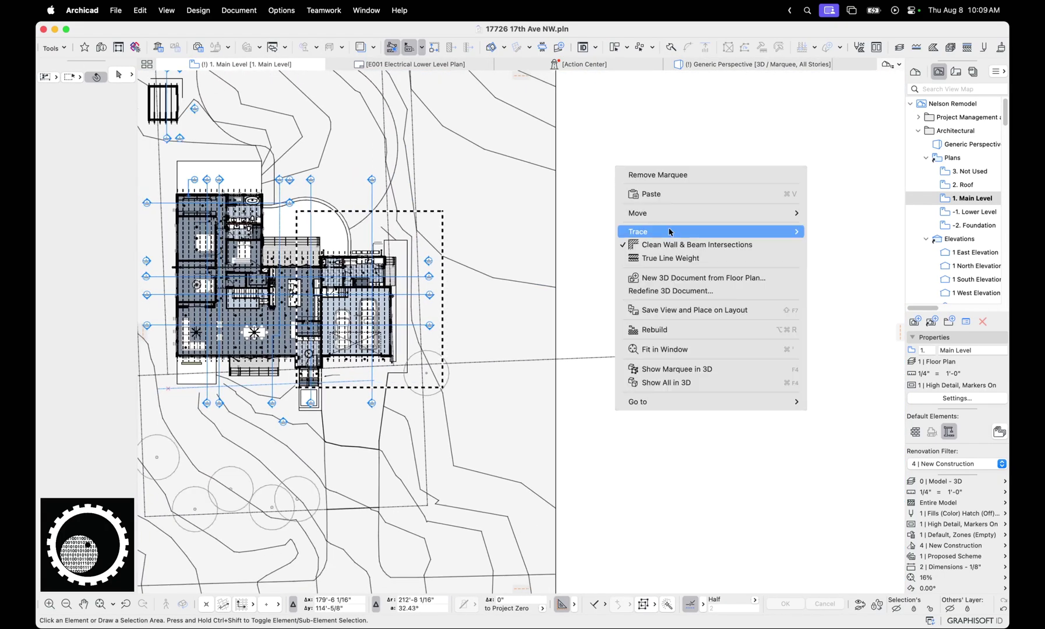
left_click(683, 373)
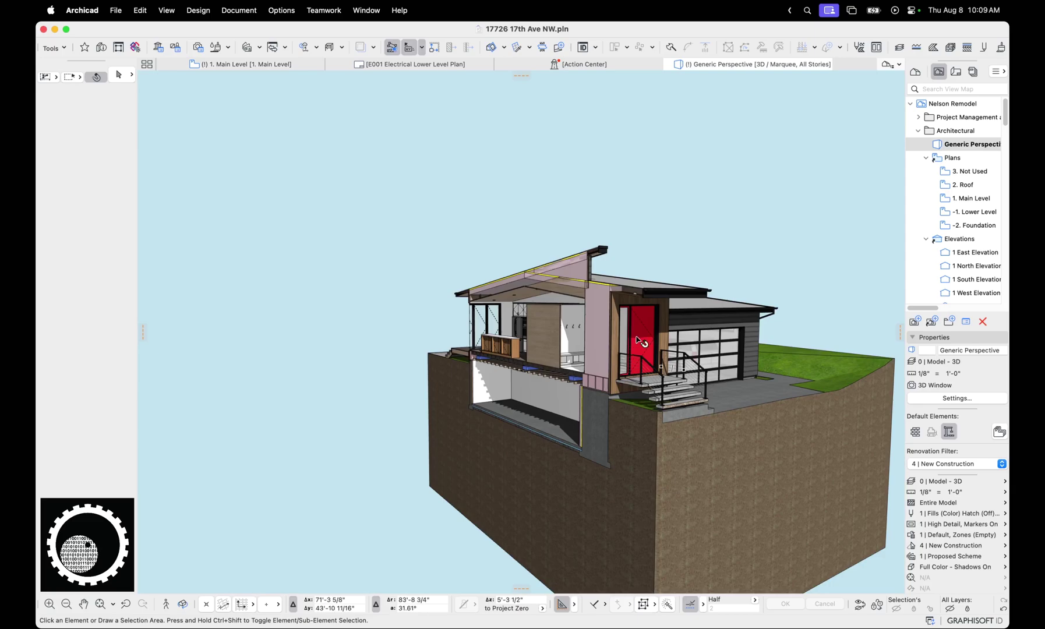
middle_click_drag(651, 323, 610, 342)
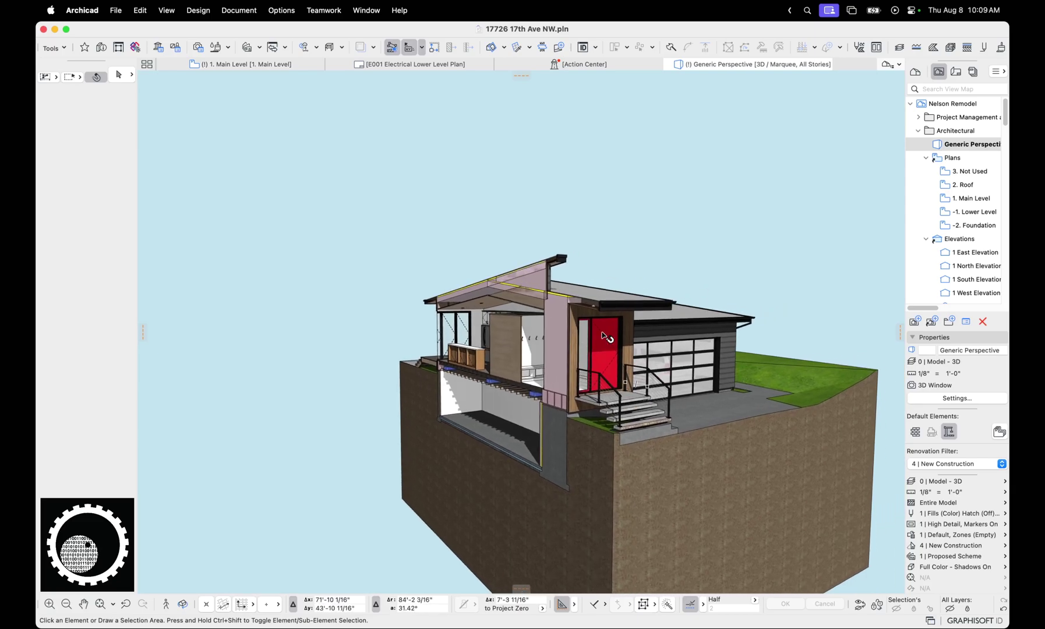
- On the Main Level plan, switch the marquee to single-story and show that area in 3D
left_click(248, 64)
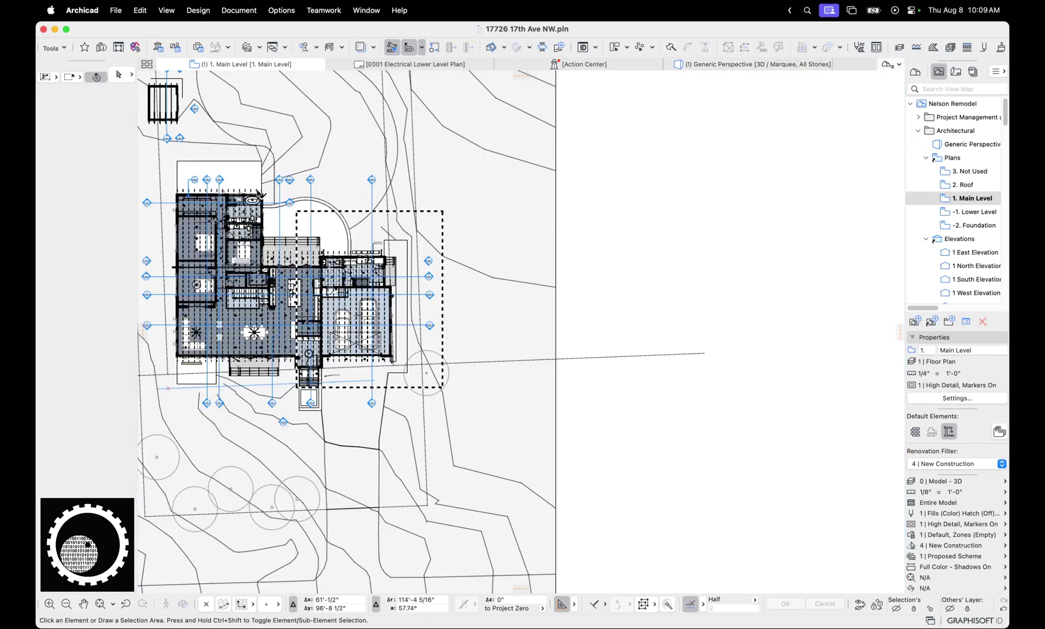
left_click(74, 88)
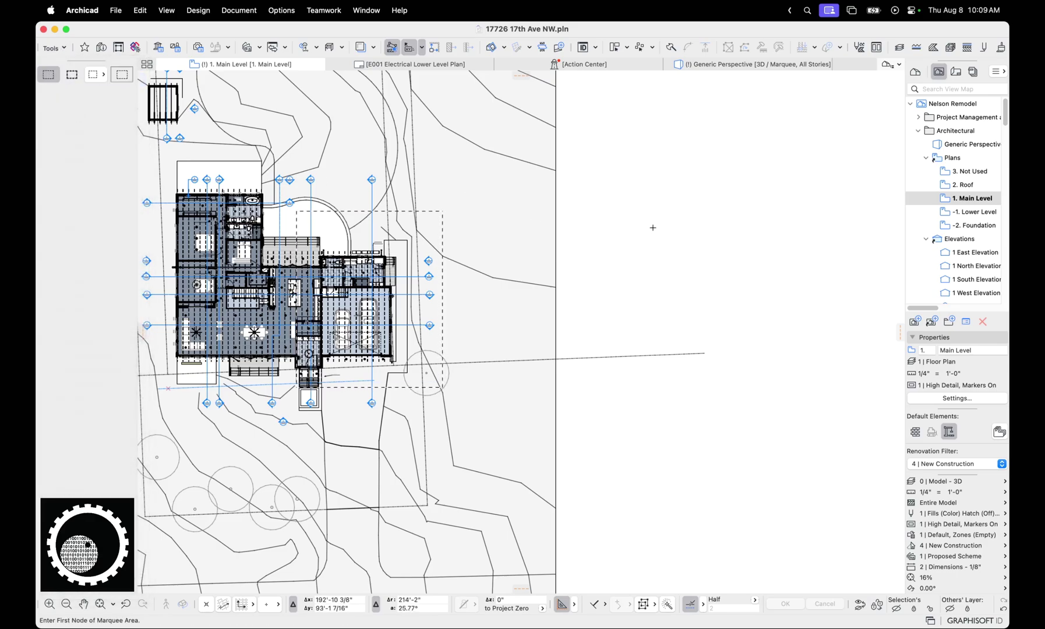
right_click(675, 224)
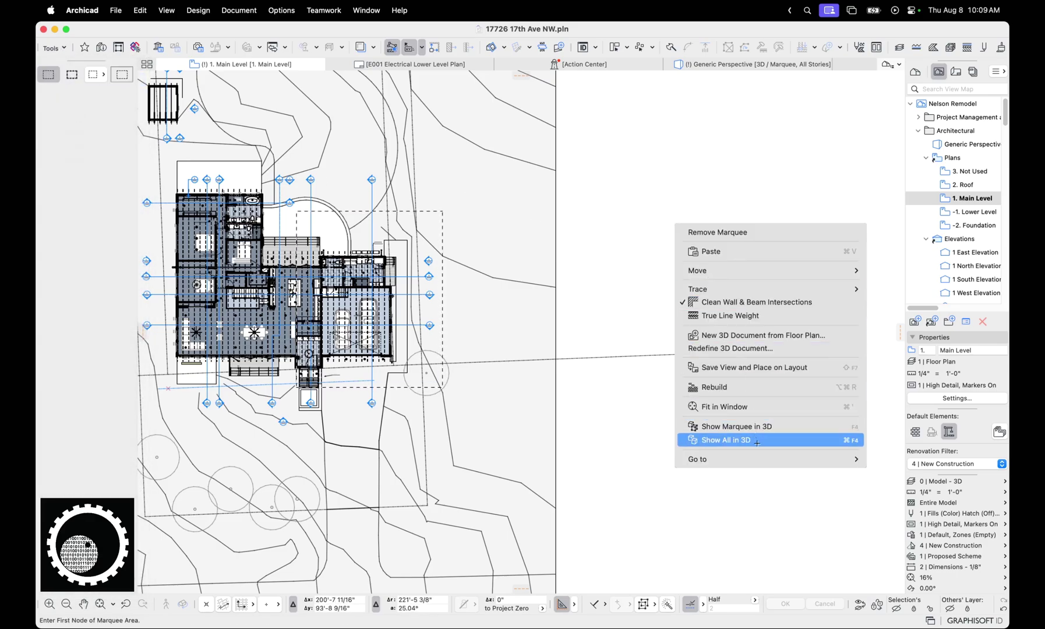
left_click(751, 426)
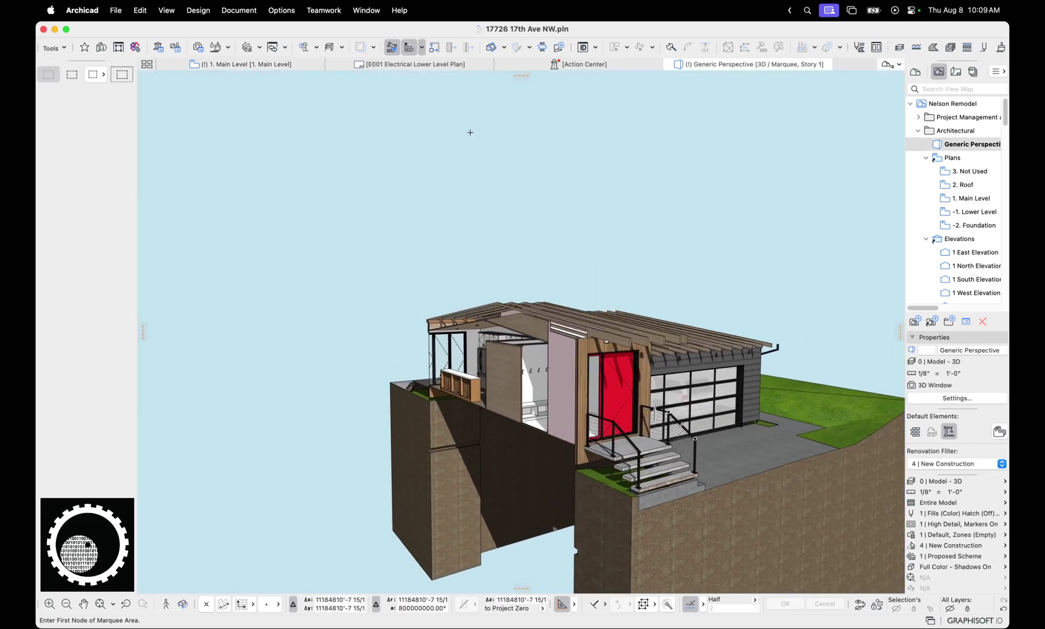
- Leave the Marquee tool and show the entire model in the 3D view
key("Escape")
key("super+F5")
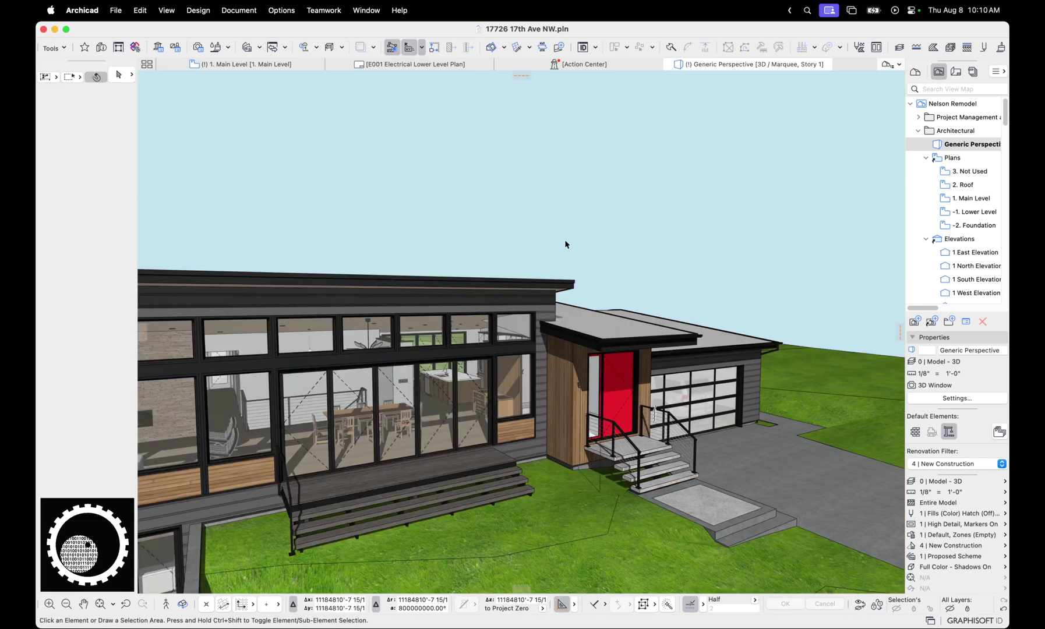
key("ctrl+F5")
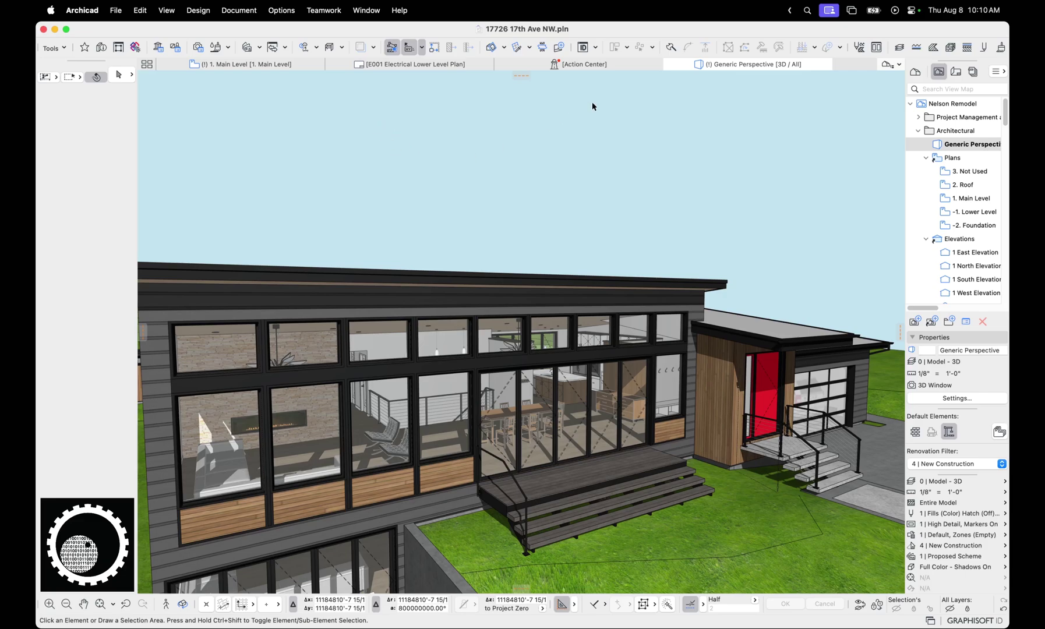
- Limit the stories shown in 3D from -1. Lower Level to 1. Main Level, and trim elements to the story range
right_click(744, 64)
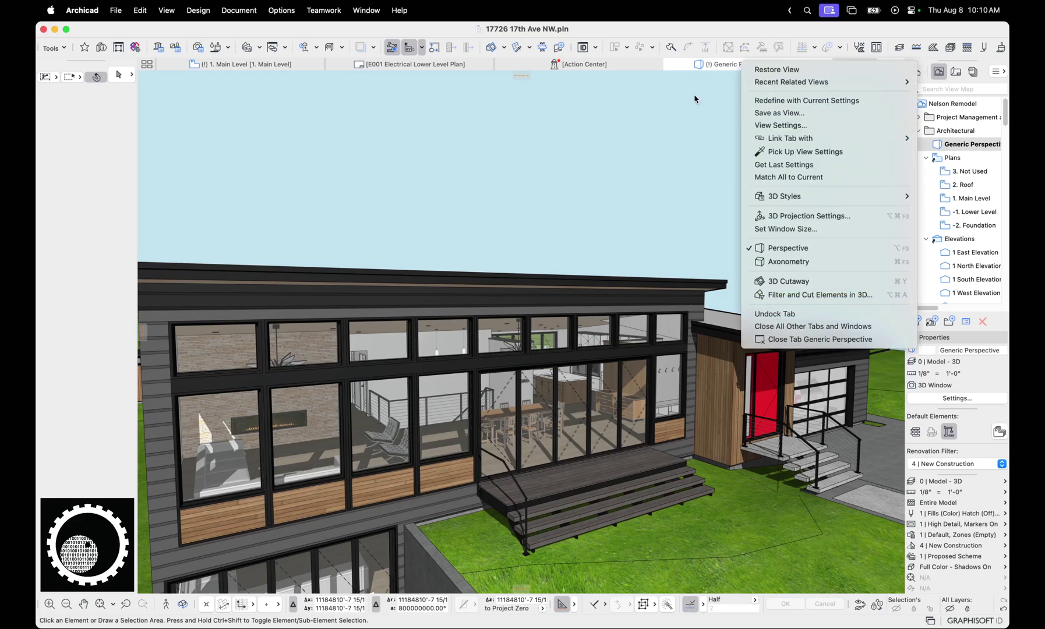
left_click(805, 295)
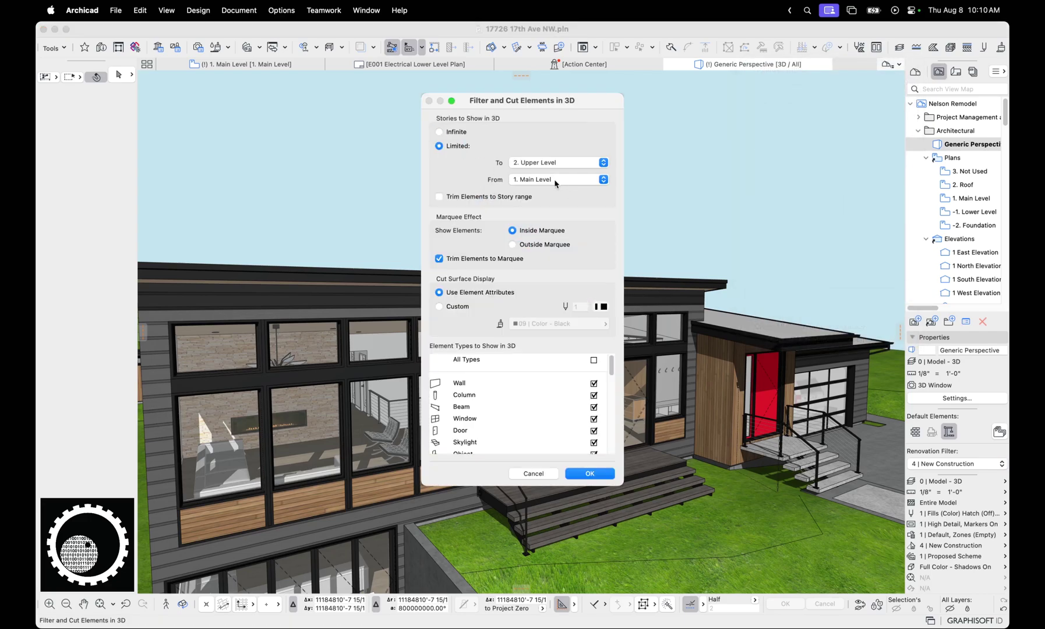
left_click(534, 165)
left_click(532, 175)
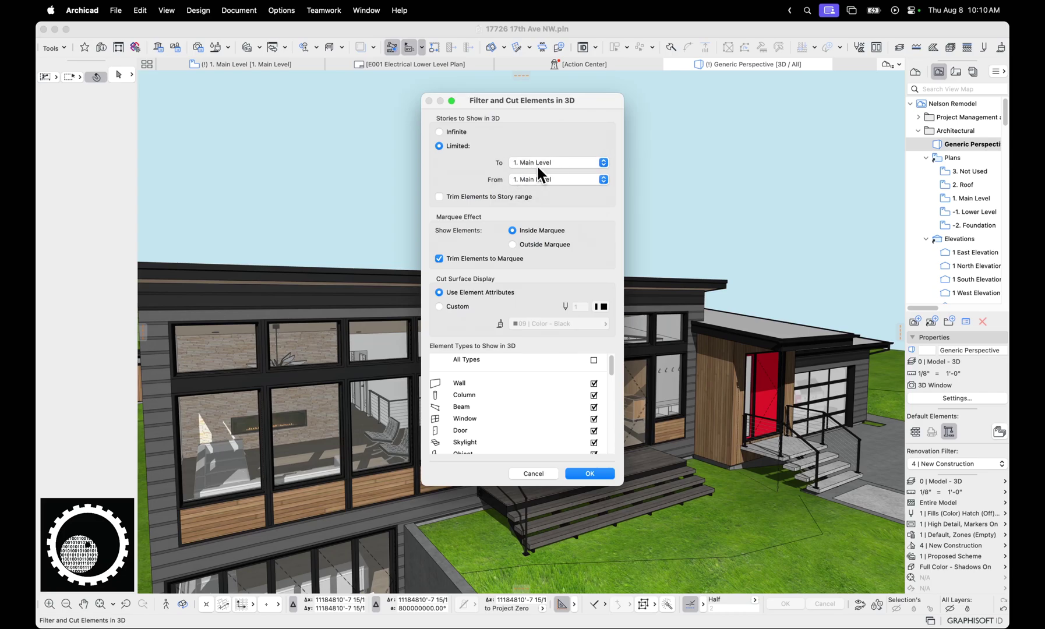
left_click(542, 181)
left_click(553, 194)
left_click(590, 473)
middle_click_drag(576, 402, 669, 175, "shift")
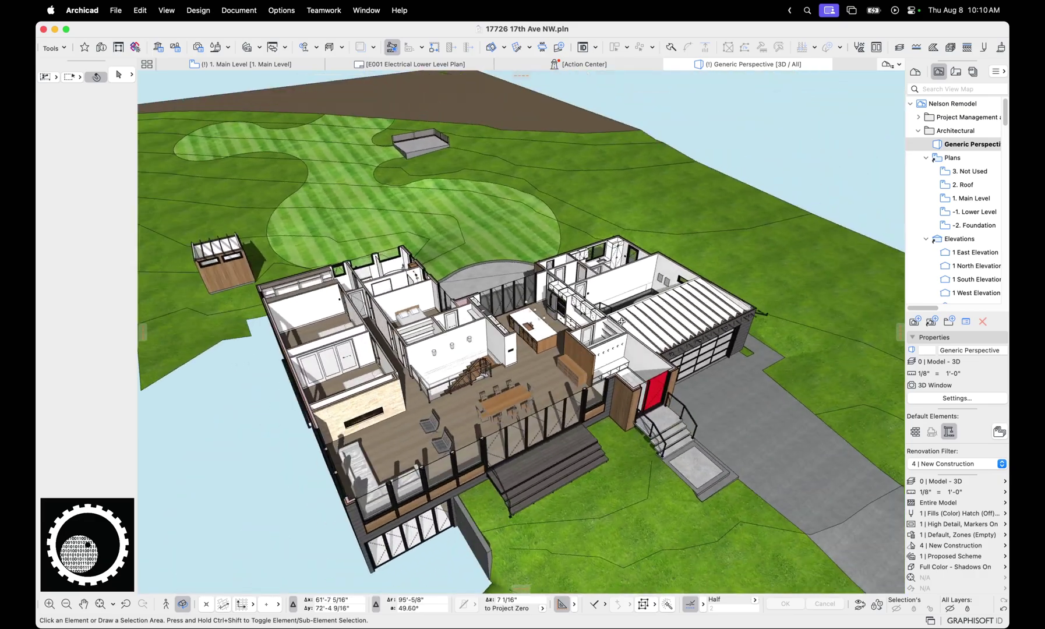
- In the 3D filter and cut settings, set the stories to Infinite and show elements outside the marquee
right_click(720, 126)
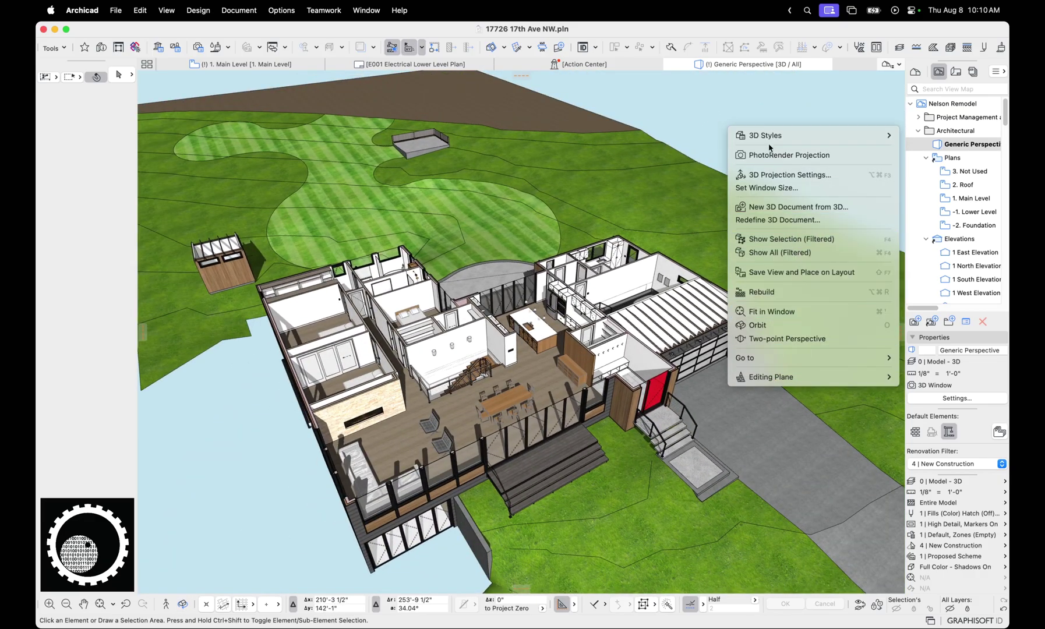
right_click(745, 69)
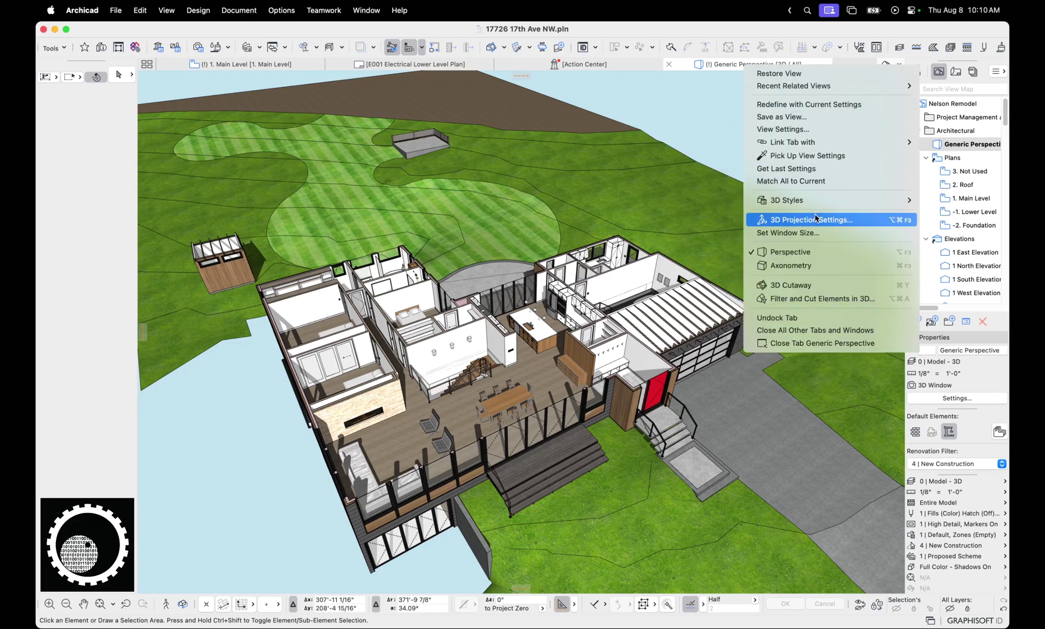
left_click(824, 299)
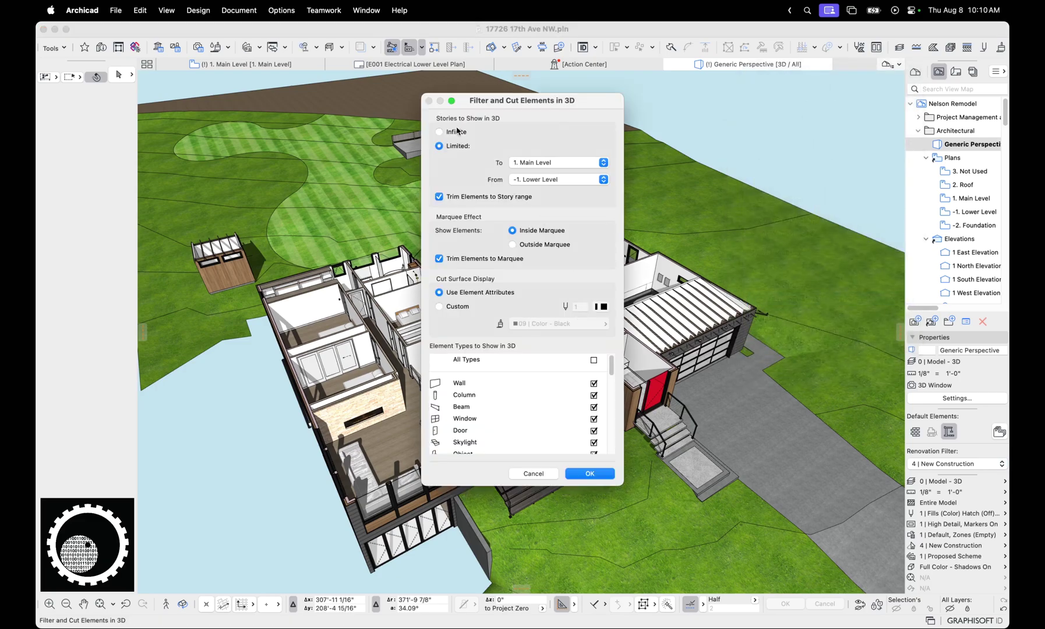
left_click(457, 132)
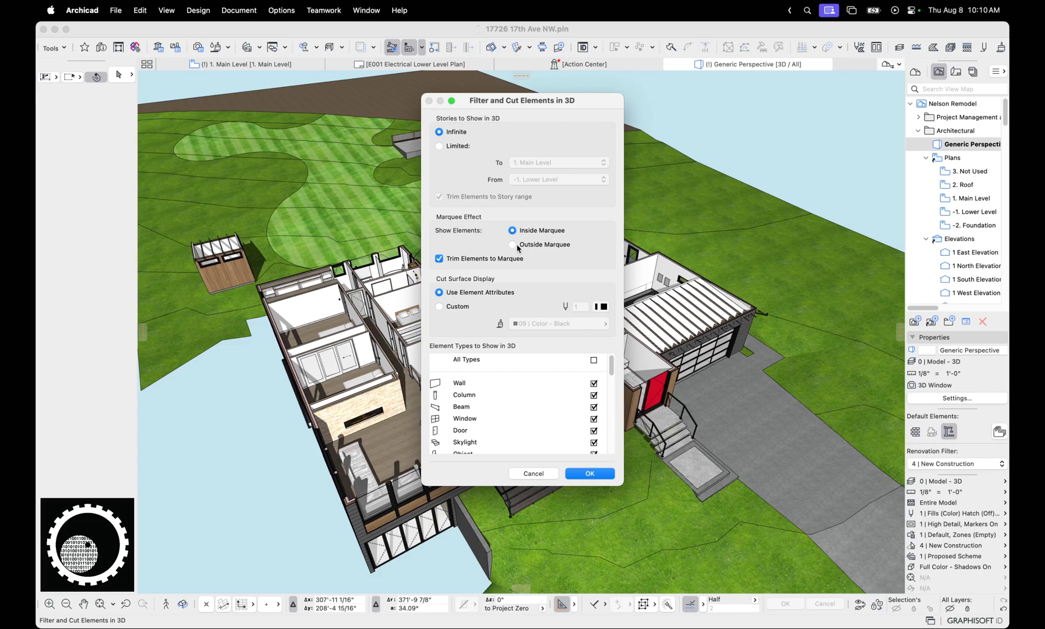
left_click(592, 476)
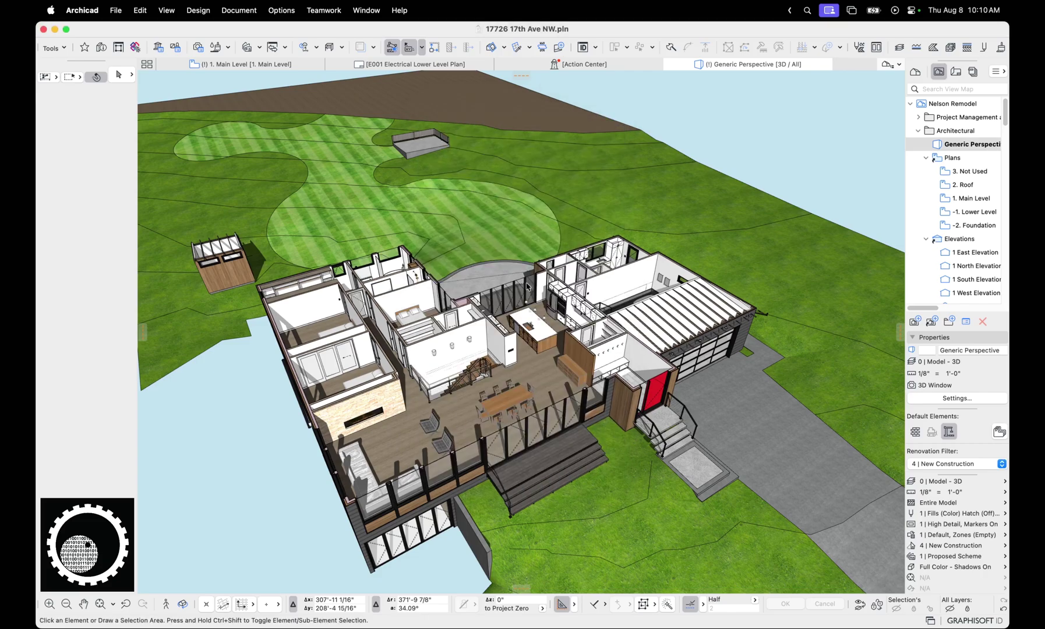
- On the Main Level plan, switch the marquee back to all stories and show the model outside it in 3D
left_click(283, 65)
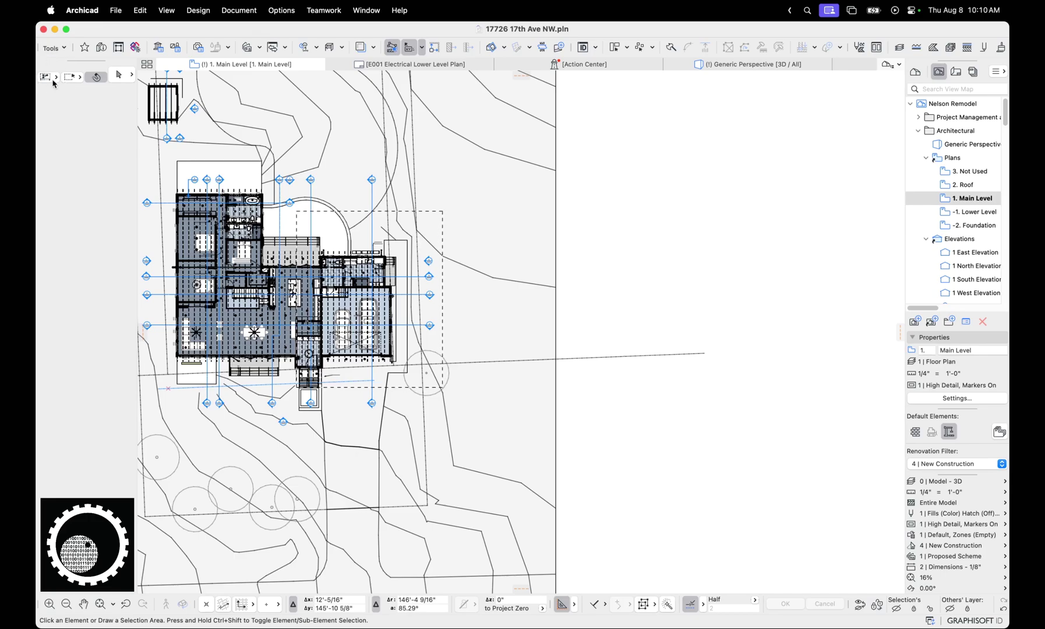
left_click(74, 75)
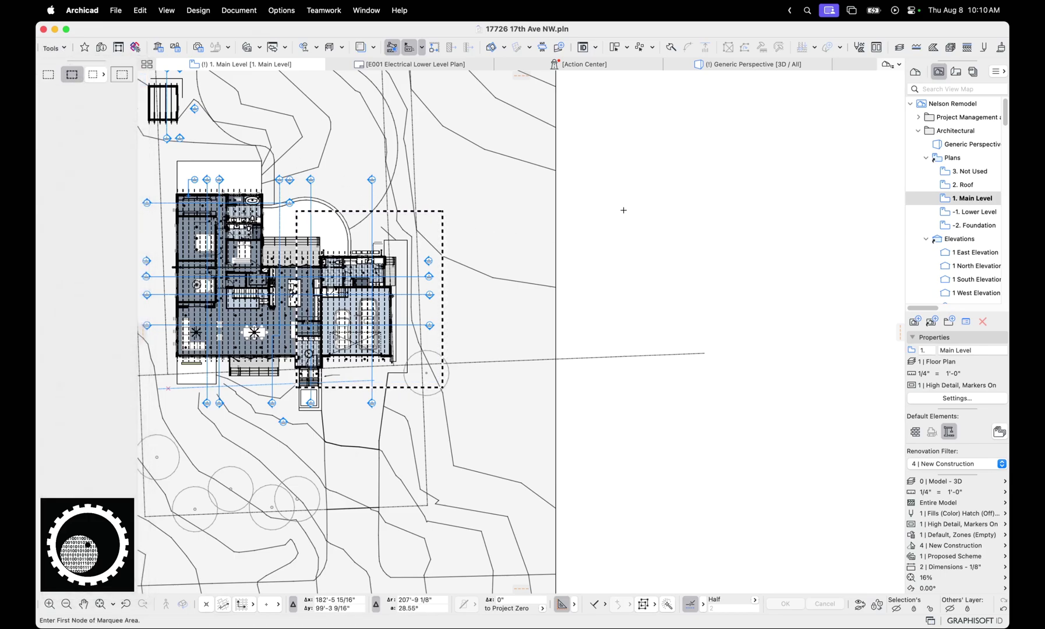
right_click(623, 210)
left_click(710, 423)
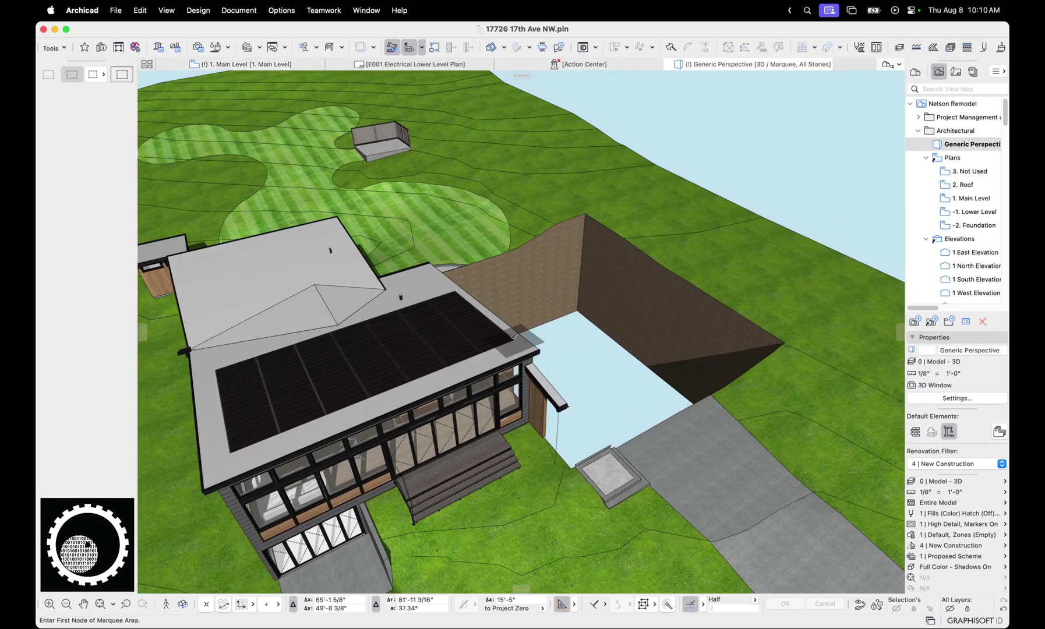
middle_click_drag(513, 337, 633, 296, "shift")
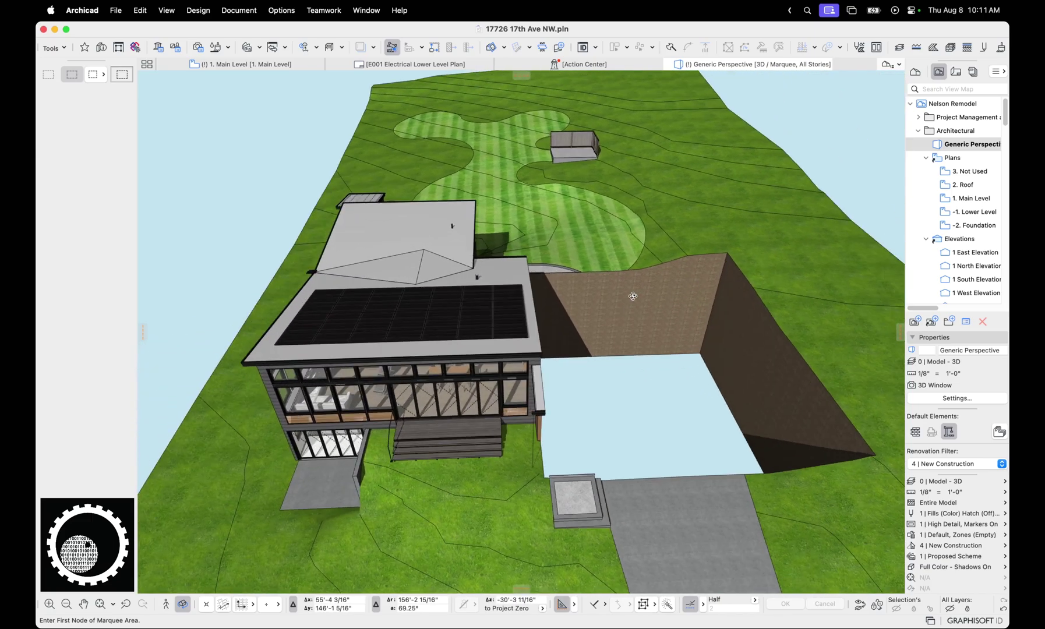
- Set the 3D filter to show elements inside the marquee, with a custom cut surface of 09 | Color - Black
right_click(747, 66)
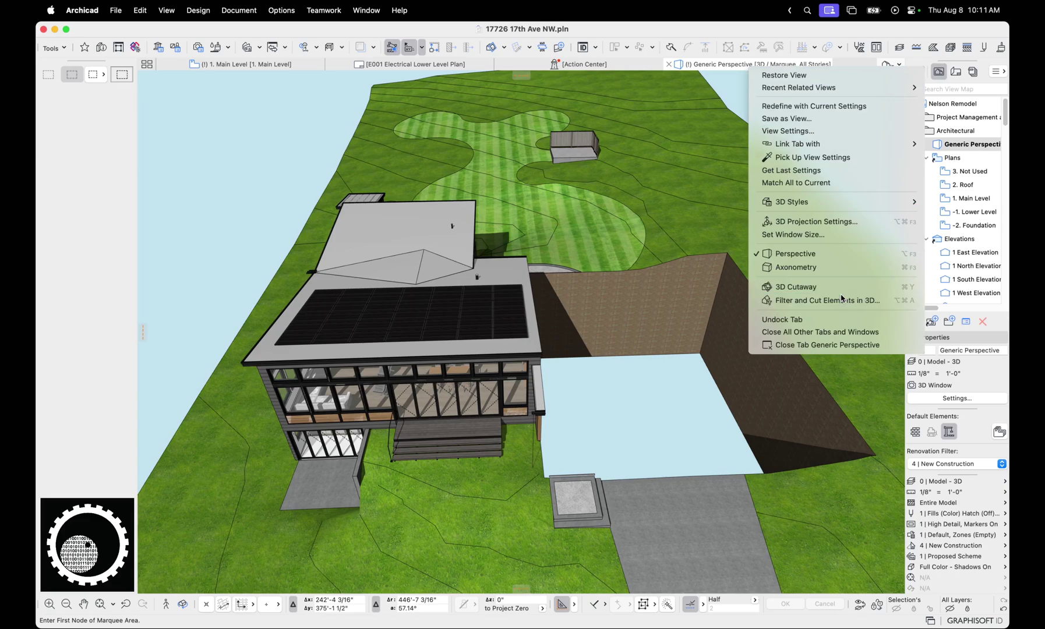
left_click(833, 300)
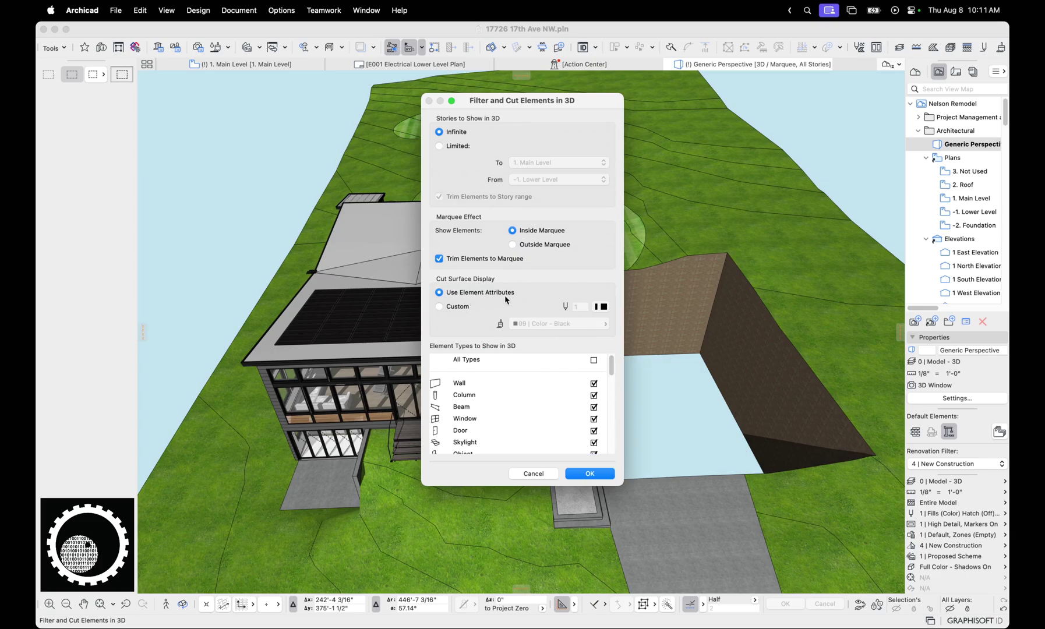
left_click(456, 306)
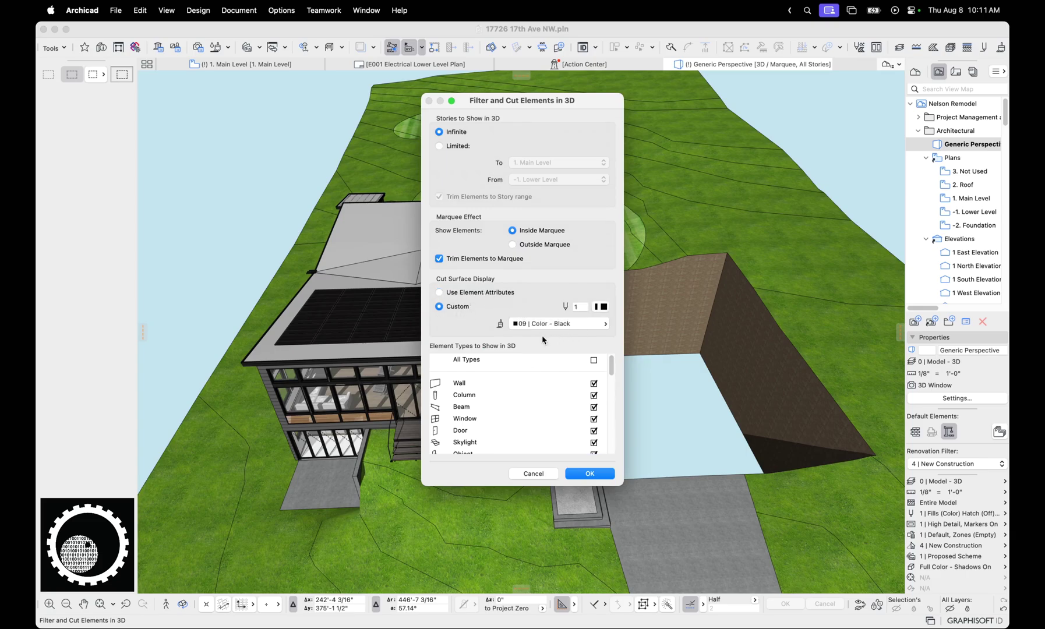
left_click(590, 475)
middle_click_drag(517, 424, 462, 352, "shift")
- Set the cut surface display in 3D to Use Element Attributes
right_click(710, 66)
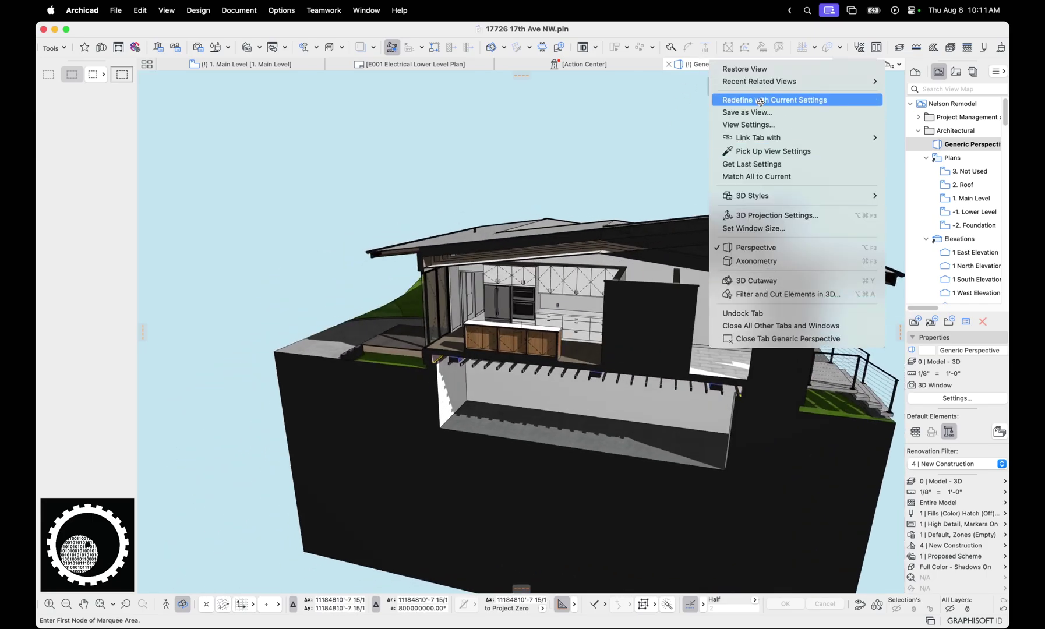
left_click(795, 295)
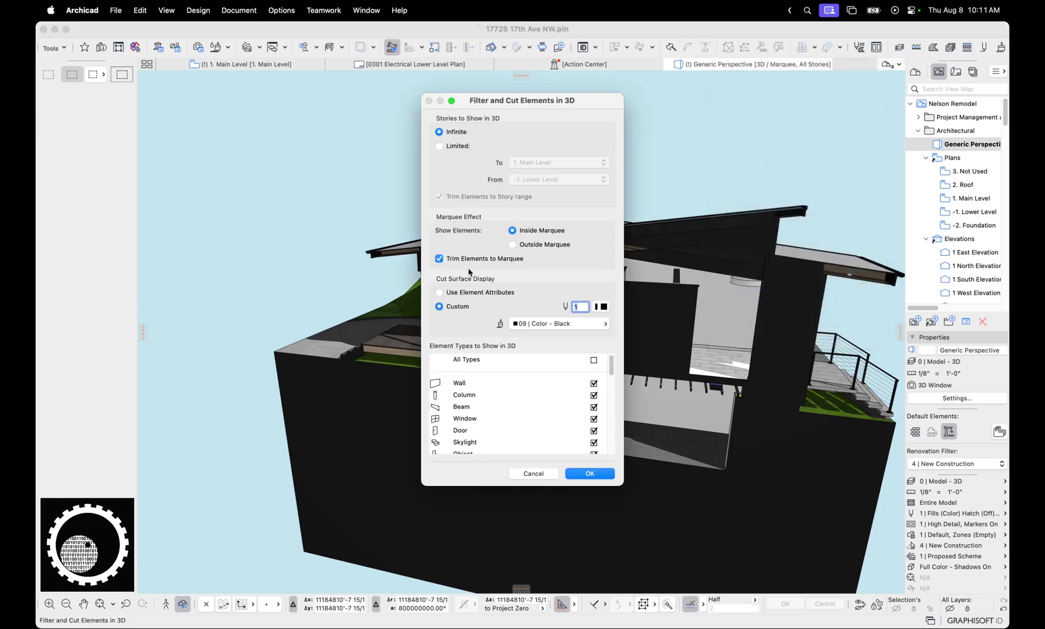
left_click(457, 293)
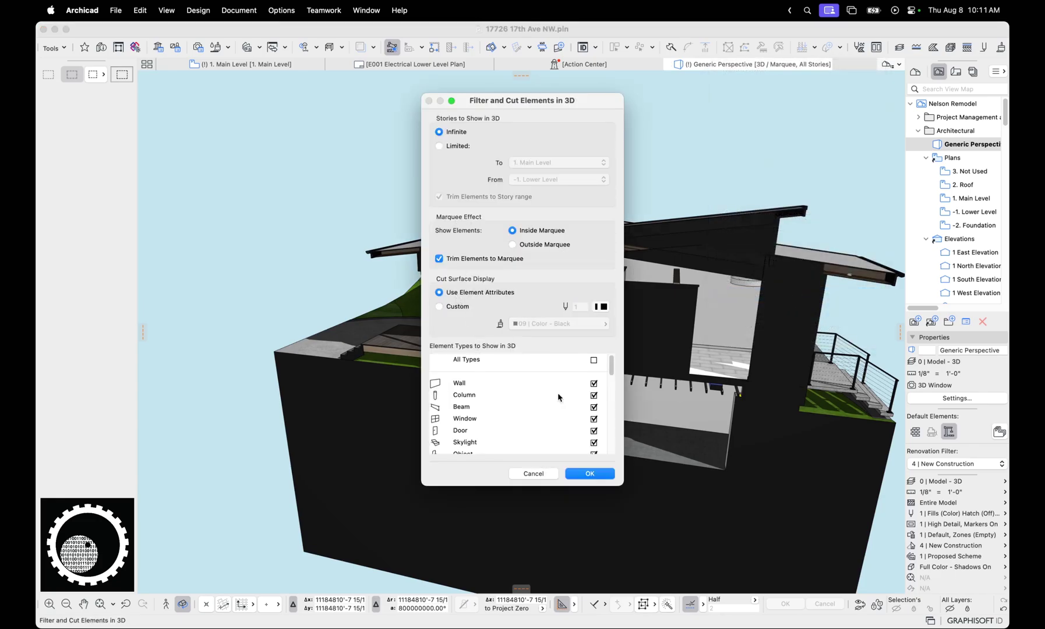
left_click(589, 474)
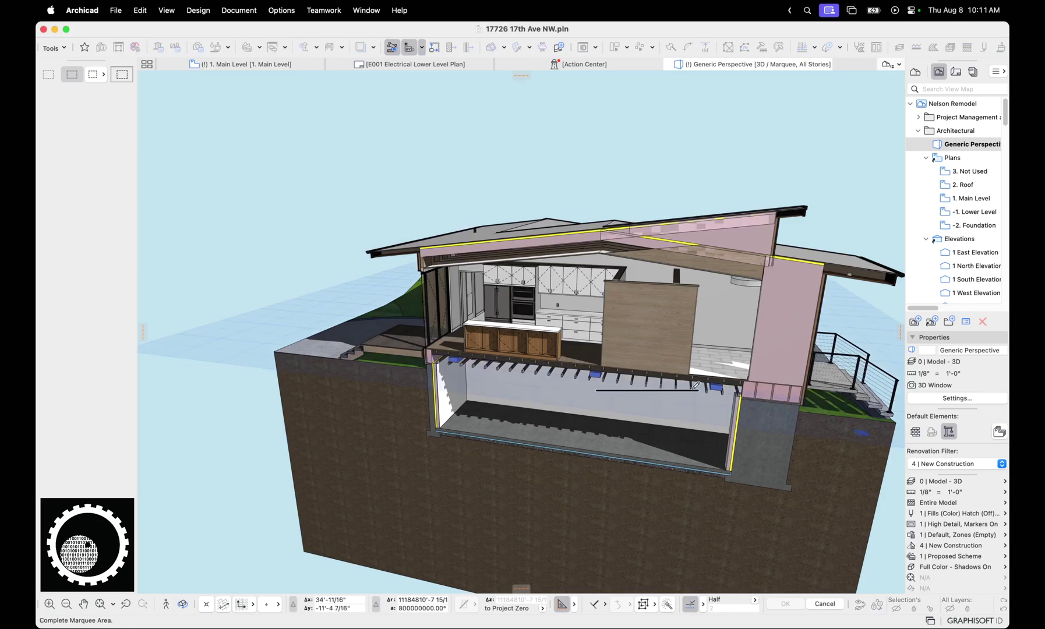
- Remove the marquee and show the entire model in the 3D view
key("Escape")
key("Escape")
middle_click_drag(638, 398, 719, 315, "shift")
scroll(719, 315, "up", 4)
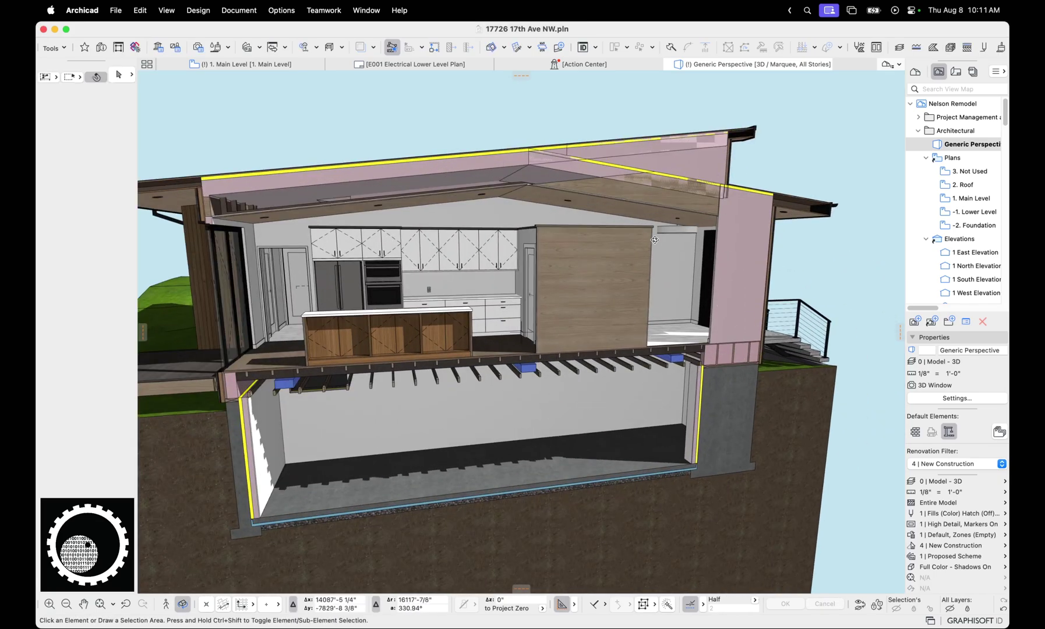
key("Escape")
left_click(710, 68)
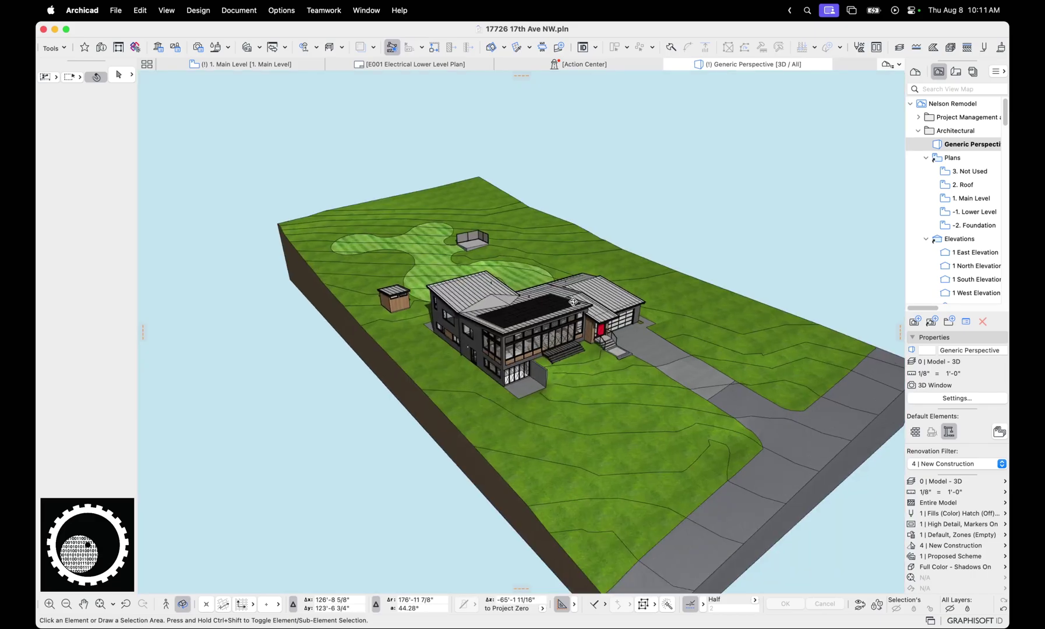
- Exclude the Window and Door element types from the 3D view in the 3D filter and cut settings
scroll(559, 312, "up", 10)
right_click(758, 89)
left_click(816, 294)
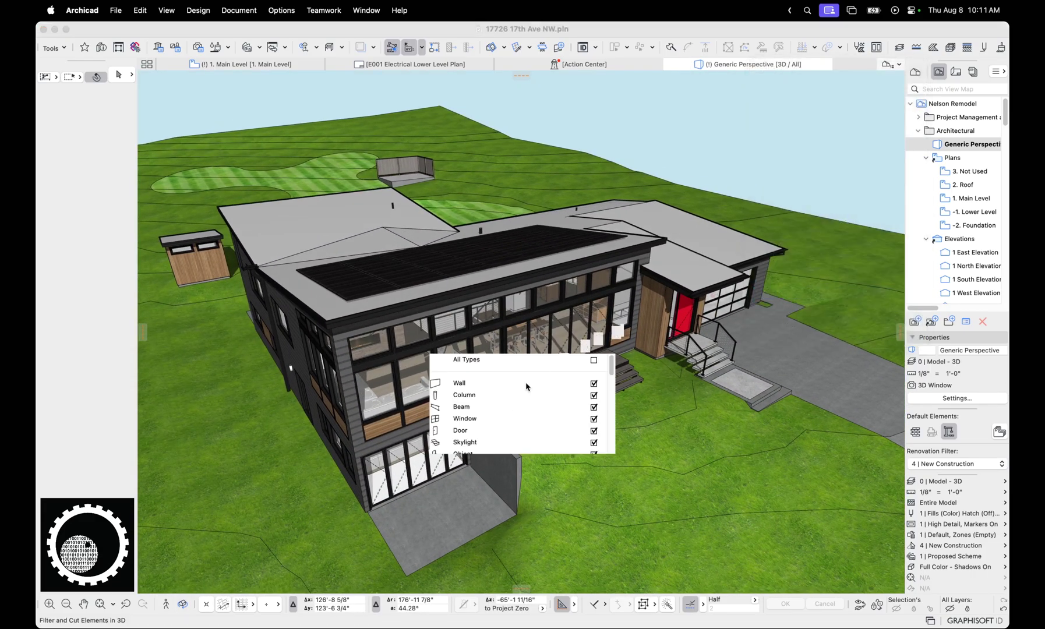
scroll(530, 382, "down", 1)
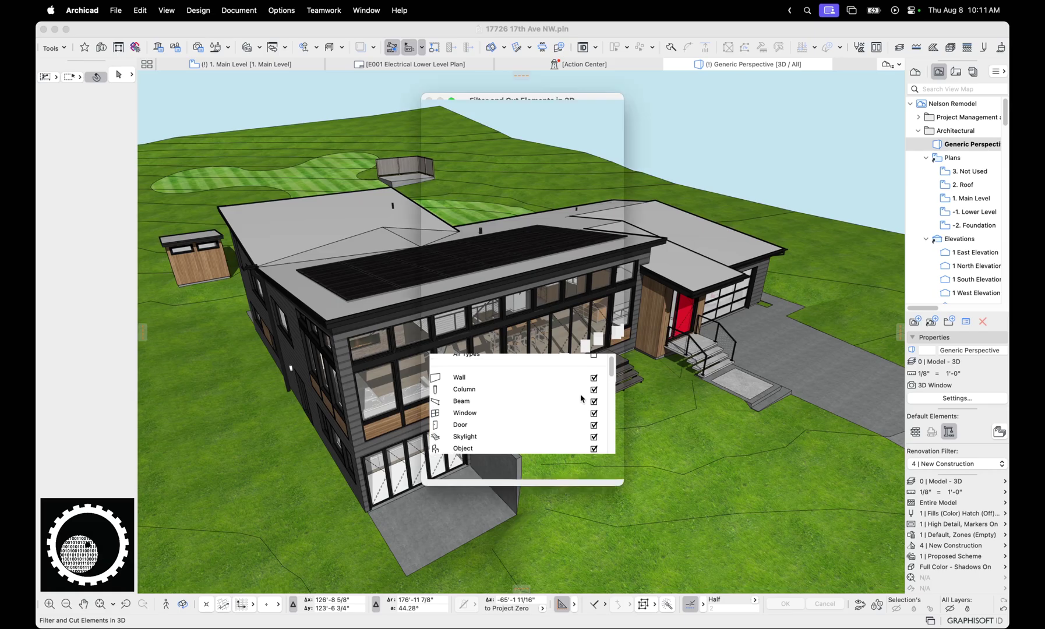
scroll(581, 399, "down", 5)
scroll(588, 426, "down", 2)
scroll(591, 425, "up", 10)
left_click(595, 419)
left_click(594, 431)
left_click(590, 474)
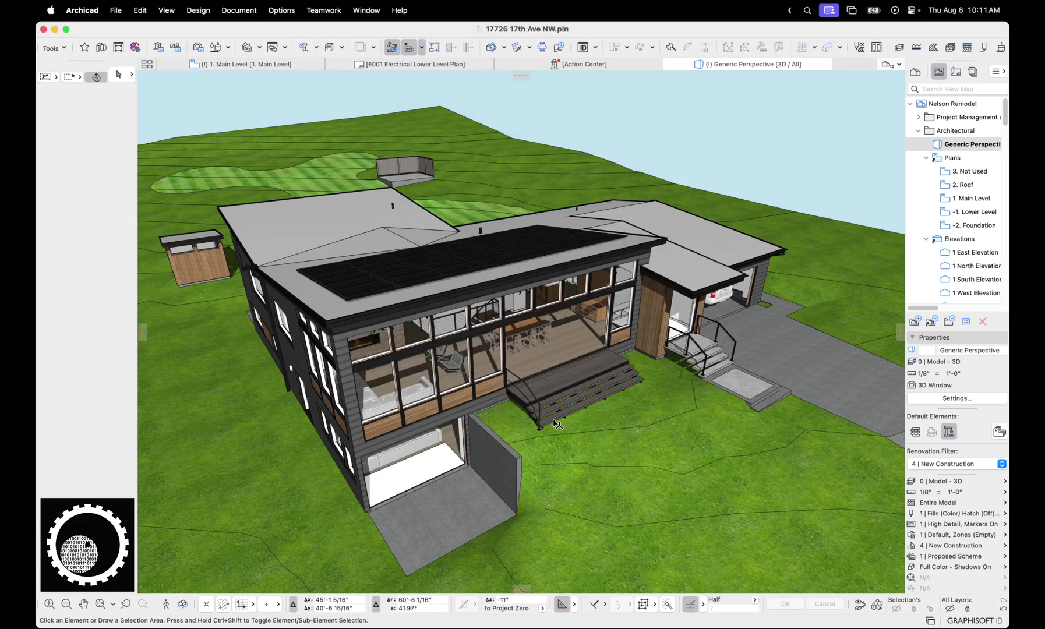
- Reopen the Filter and Cut Elements in 3D settings from the front view of the house
middle_click_drag(558, 421, 479, 358, "shift")
right_click(695, 155)
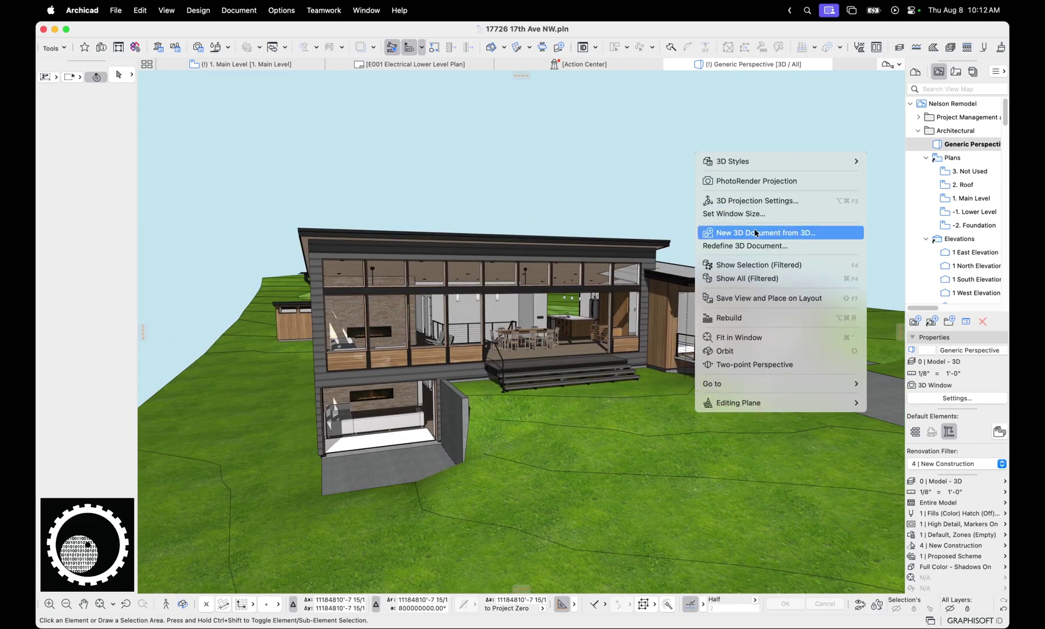
left_click(756, 63)
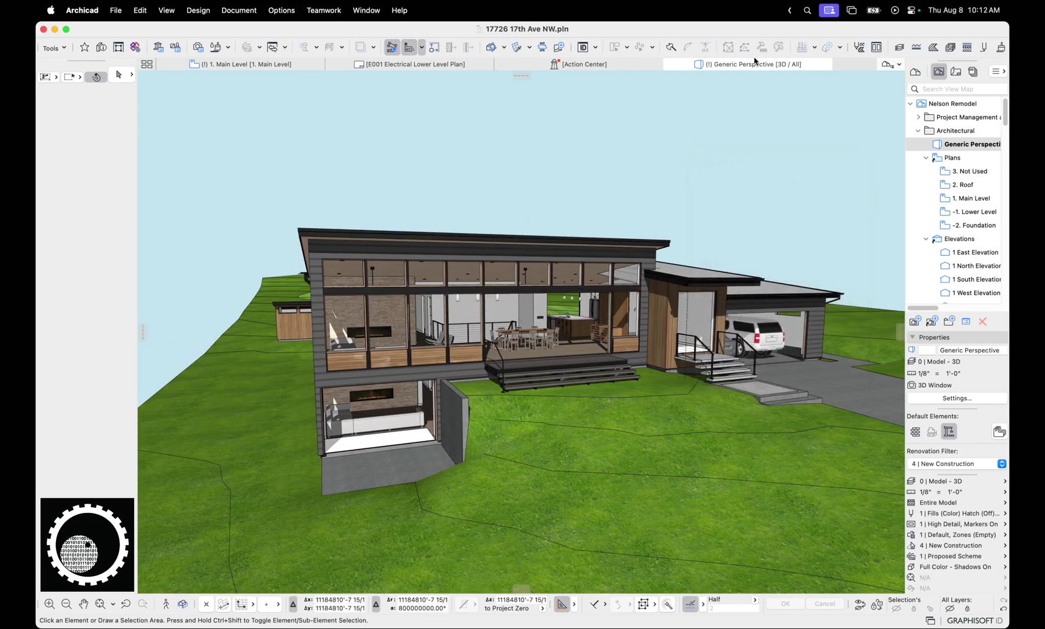
right_click(759, 78)
left_click(813, 298)
- Try toggling the Wall, Column, Beam, Window and Door entries in the list of element types to show in 3D
left_click(595, 362)
left_click(549, 386)
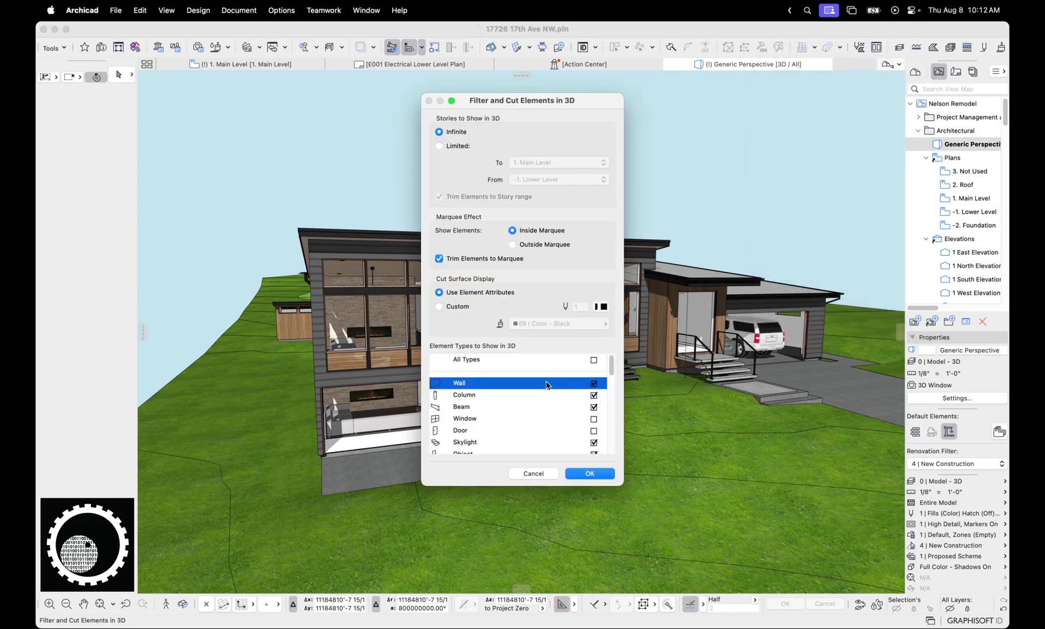
scroll(553, 393, "down", 10)
left_click(563, 447, "shift")
left_click(594, 448)
scroll(593, 440, "up", 8)
scroll(594, 436, "up", 5)
left_click(593, 377)
left_click(594, 389)
left_click(593, 401)
left_click(594, 413)
left_click(594, 425)
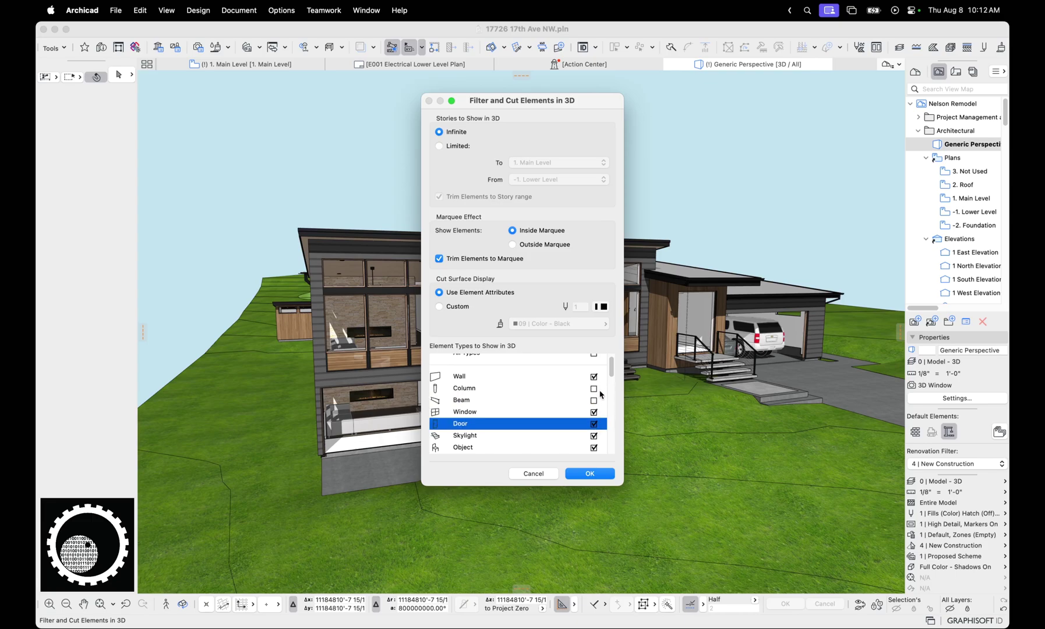
left_click(594, 413)
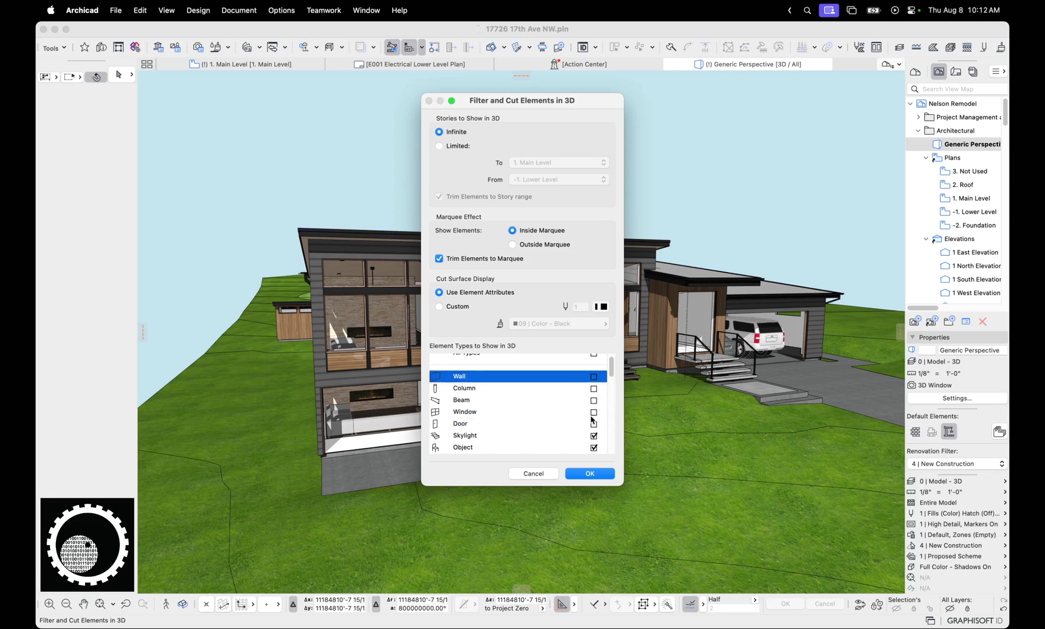
left_click(594, 413)
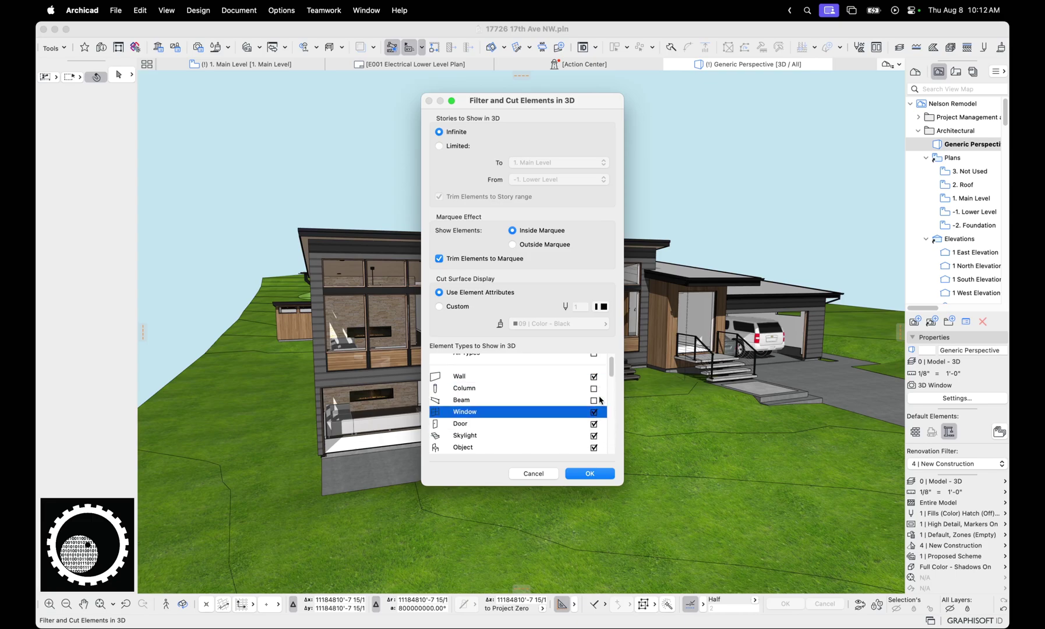
- Turn on all element types to show in 3D and apply the filter settings
left_click(592, 357)
scroll(602, 402, "down", 10)
scroll(573, 407, "up", 10)
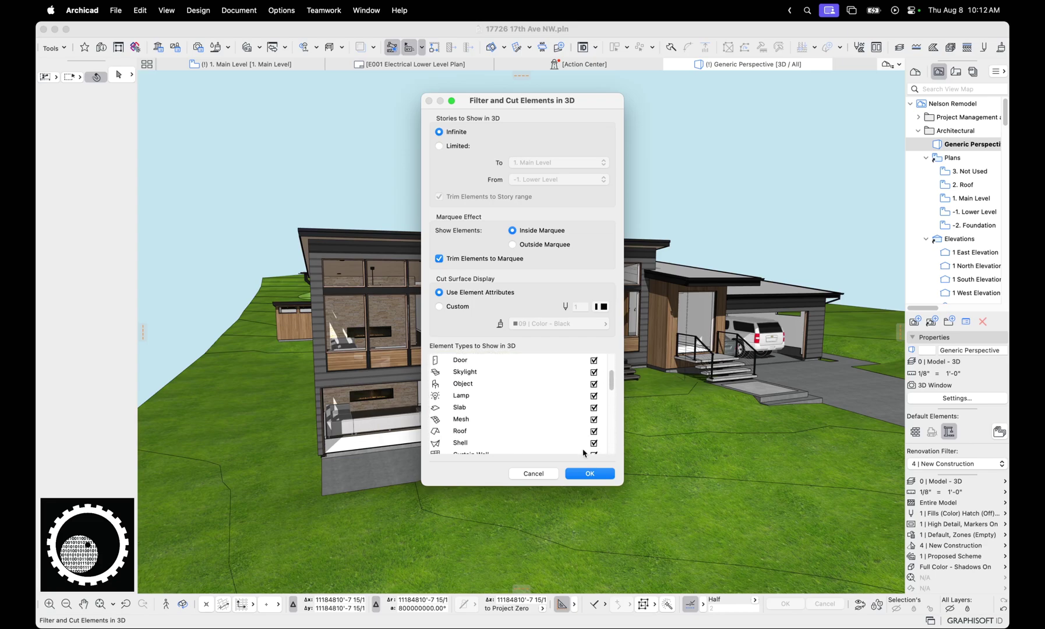
left_click(590, 473)
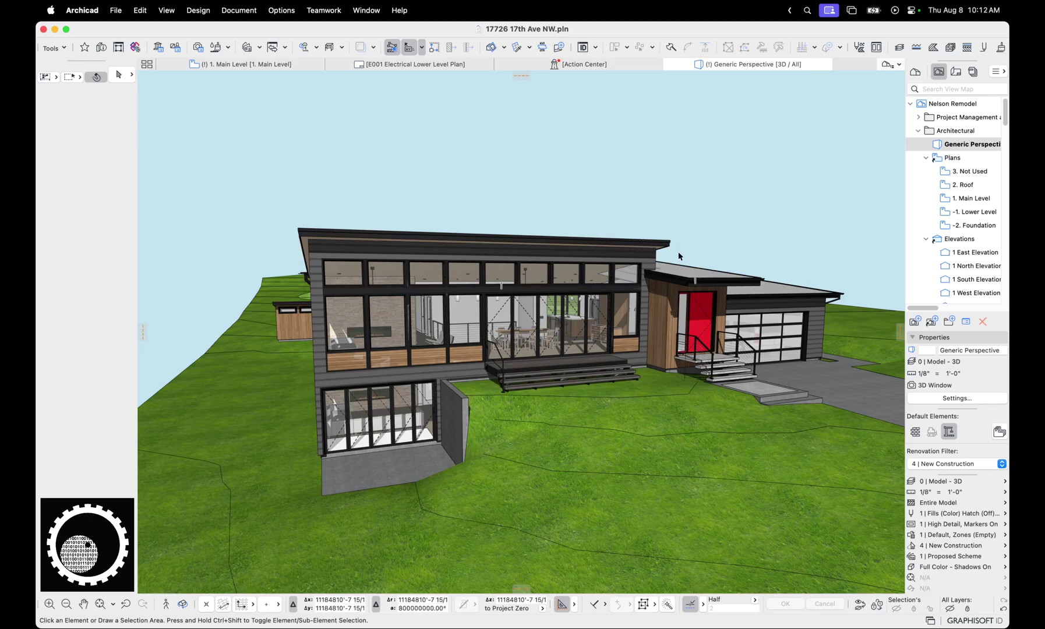
- Hide the foundation wall beside the lower-level patio in the 3D view
middle_click_drag(572, 375, 543, 349)
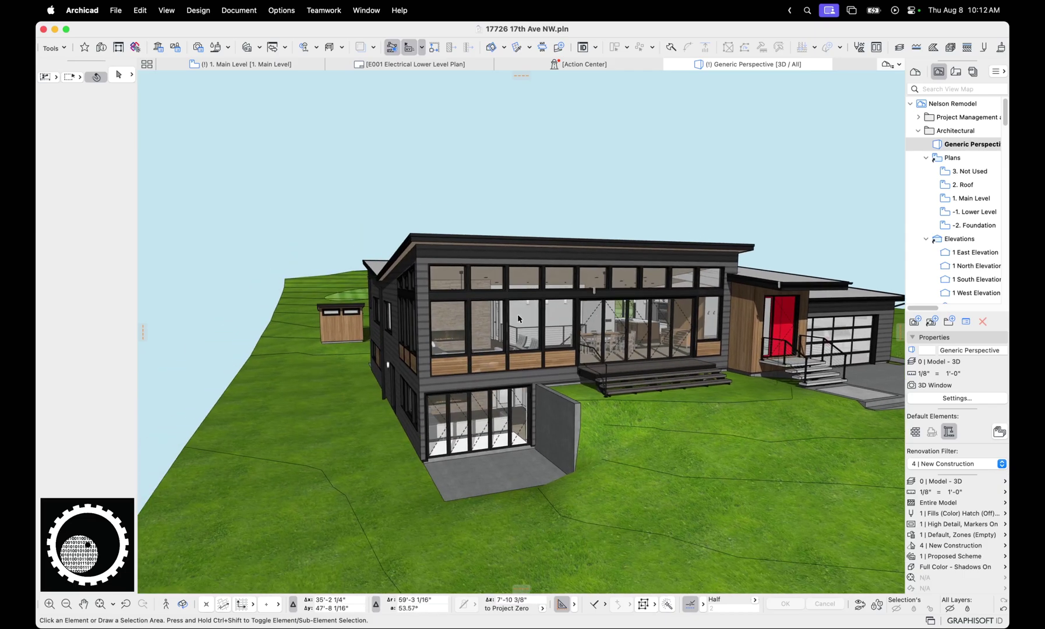
left_click(558, 442)
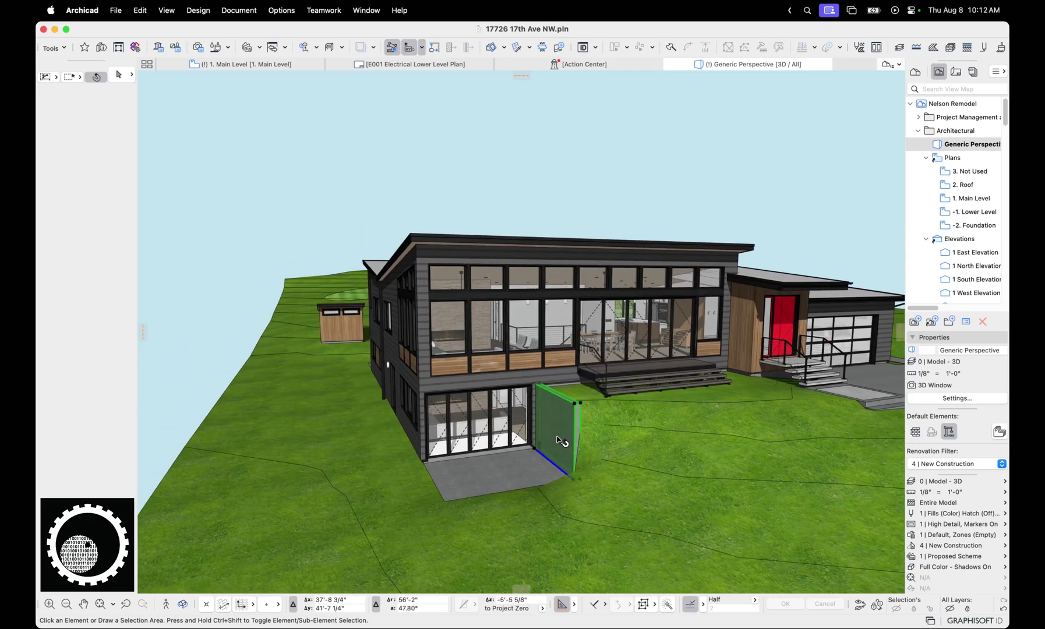
right_click(566, 167)
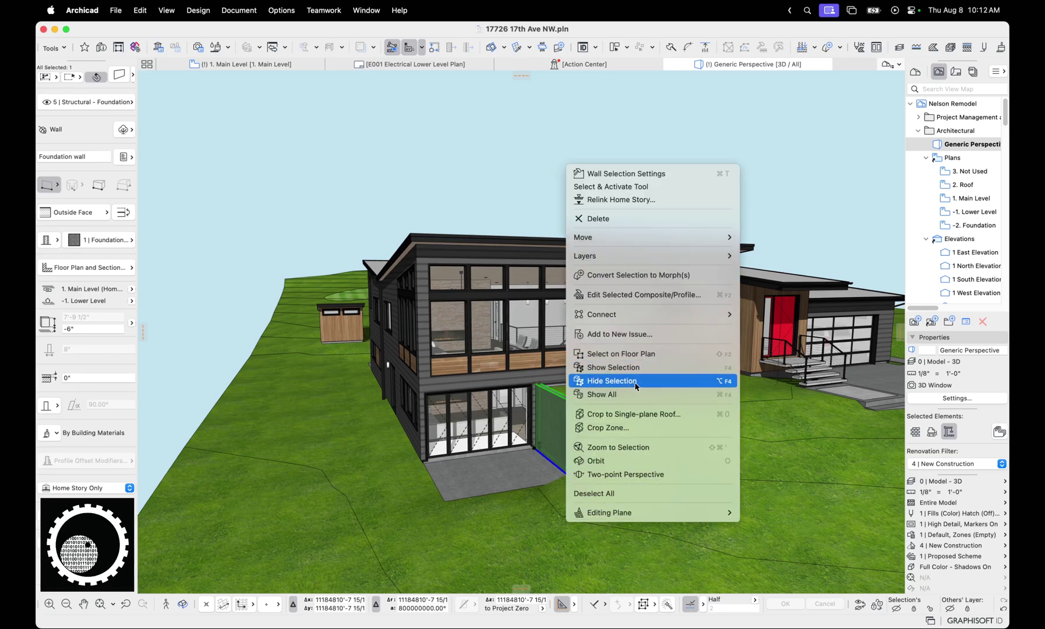
left_click(641, 382)
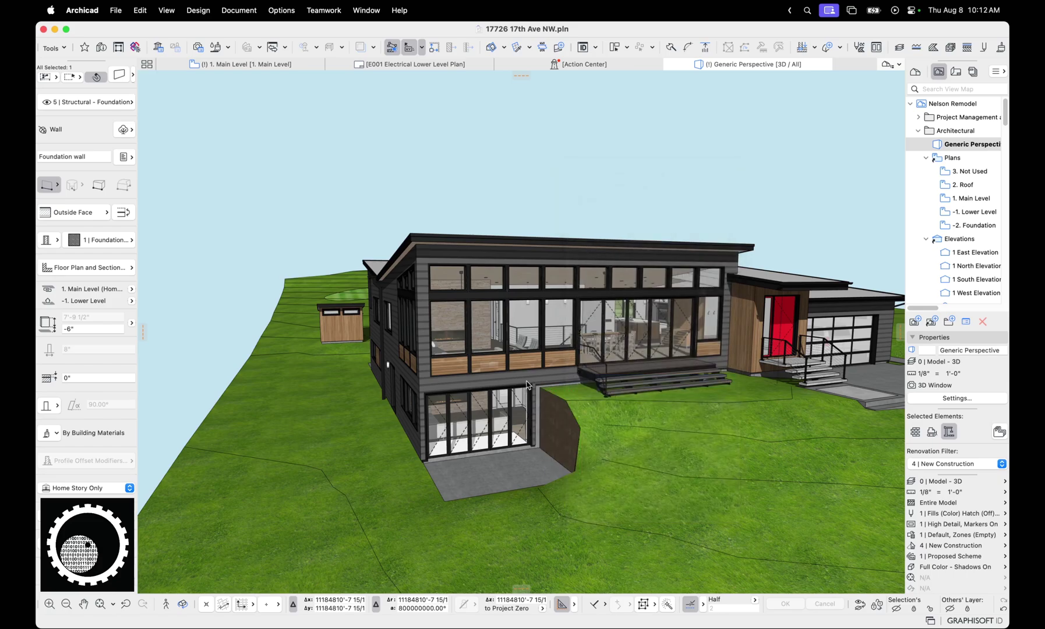
- Hide the wood trim panel below the main-level window on the front facade
left_click(524, 332)
right_click(524, 228)
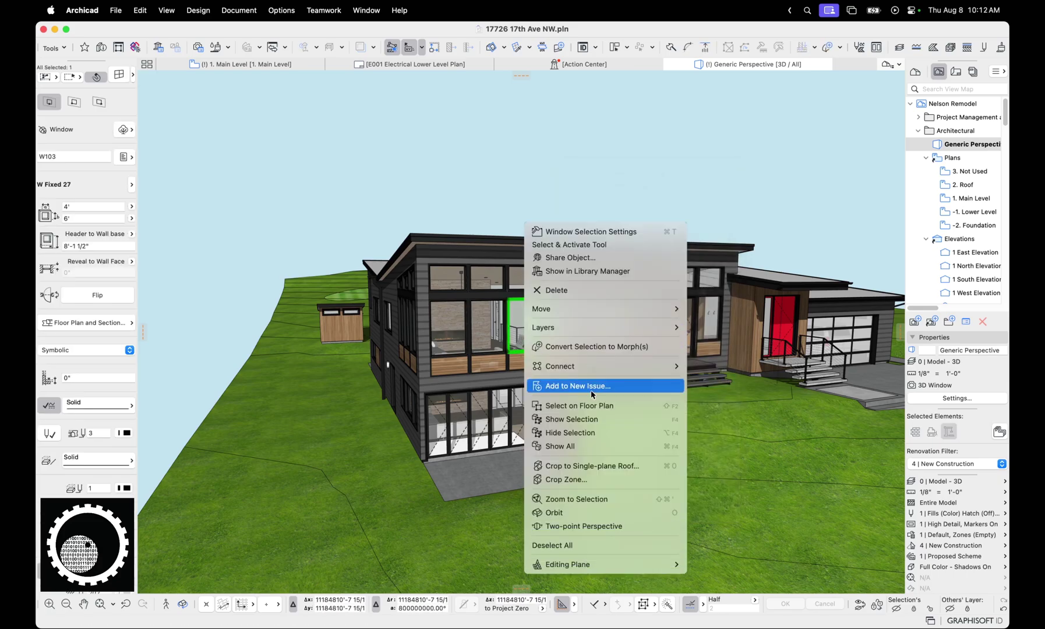
key("Escape")
left_click(527, 366)
right_click(551, 203)
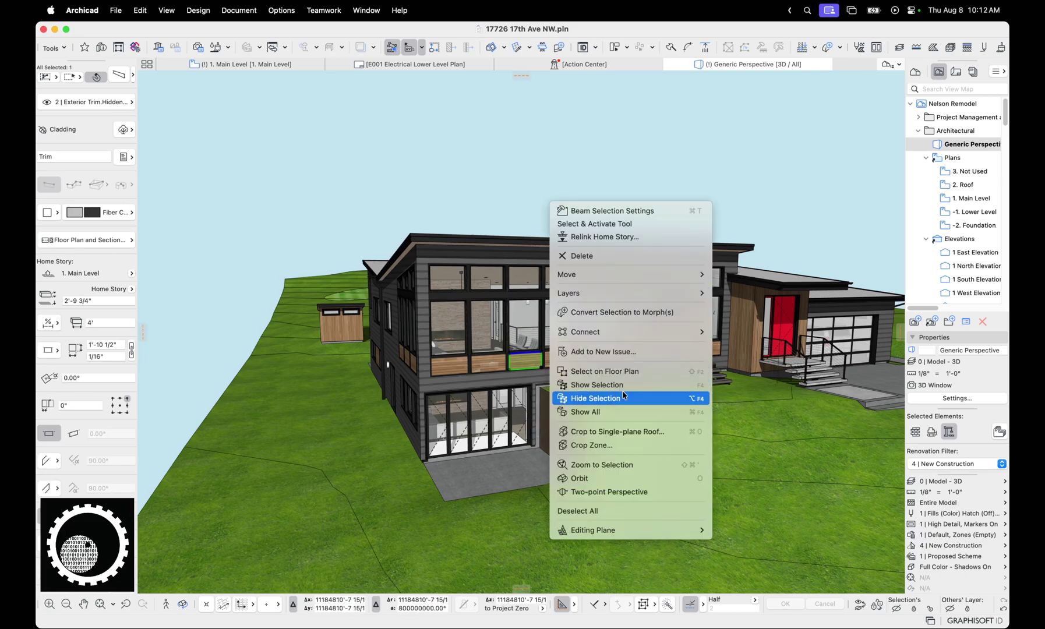
left_click(622, 396)
- Select the group of roof and facade elements at the front corner of the house and hide them
left_click(612, 373)
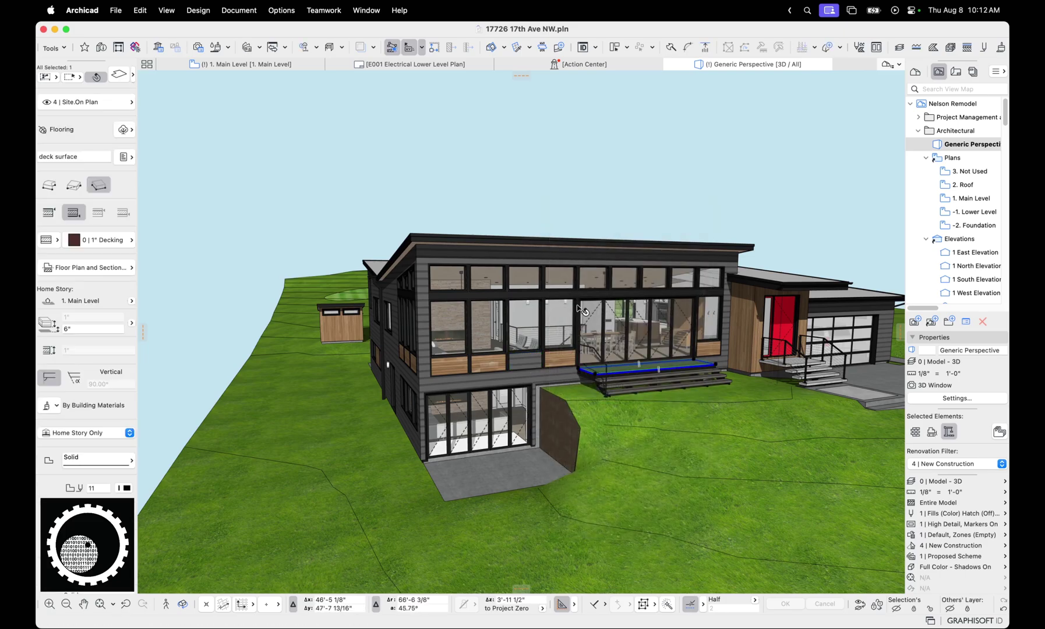
left_click(447, 210)
left_click(402, 253)
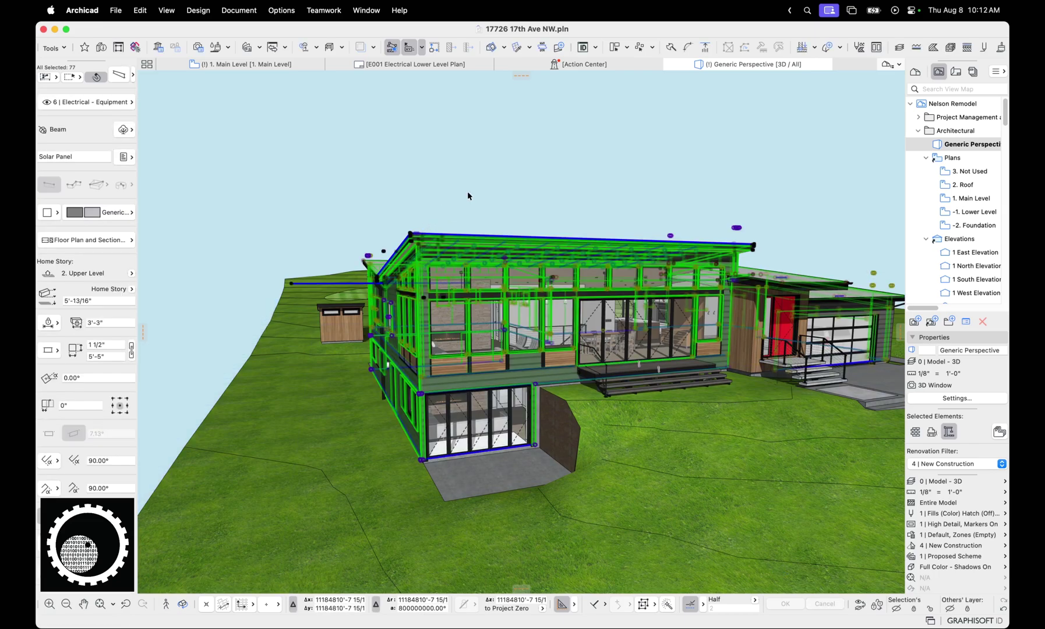
right_click(469, 195)
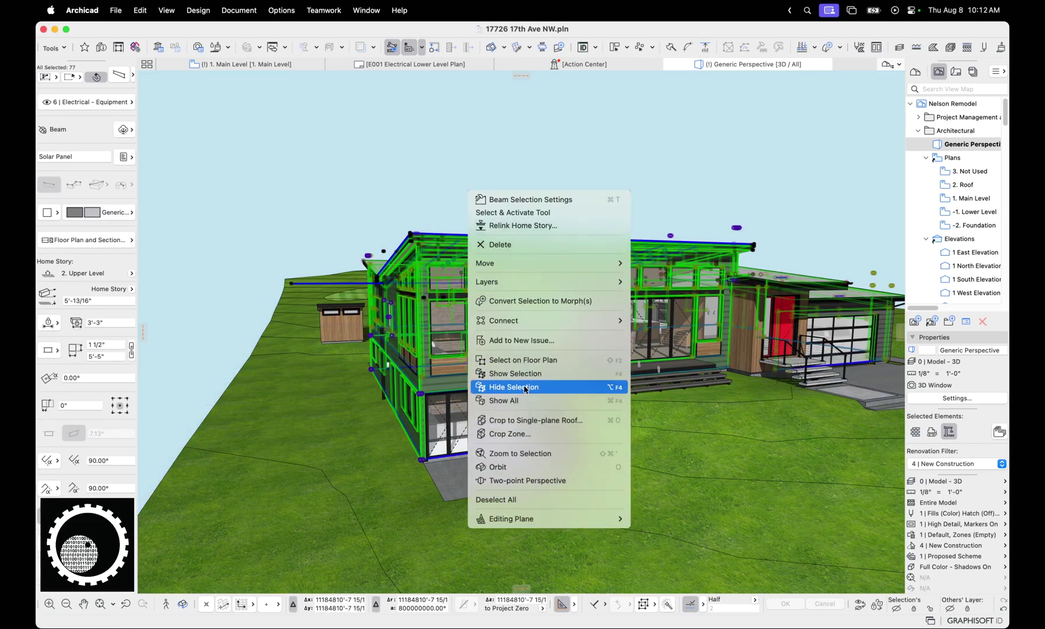
left_click(542, 387)
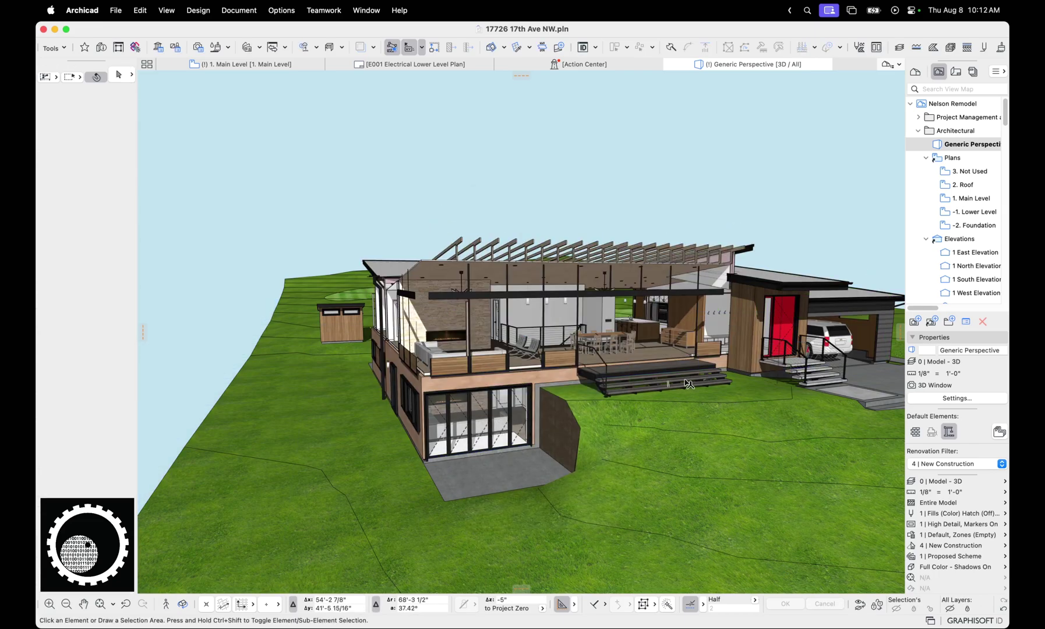
- Hide a window selection of roof, wall and trim elements across the front facade, and restore the full model
scroll(644, 316, "up", 5)
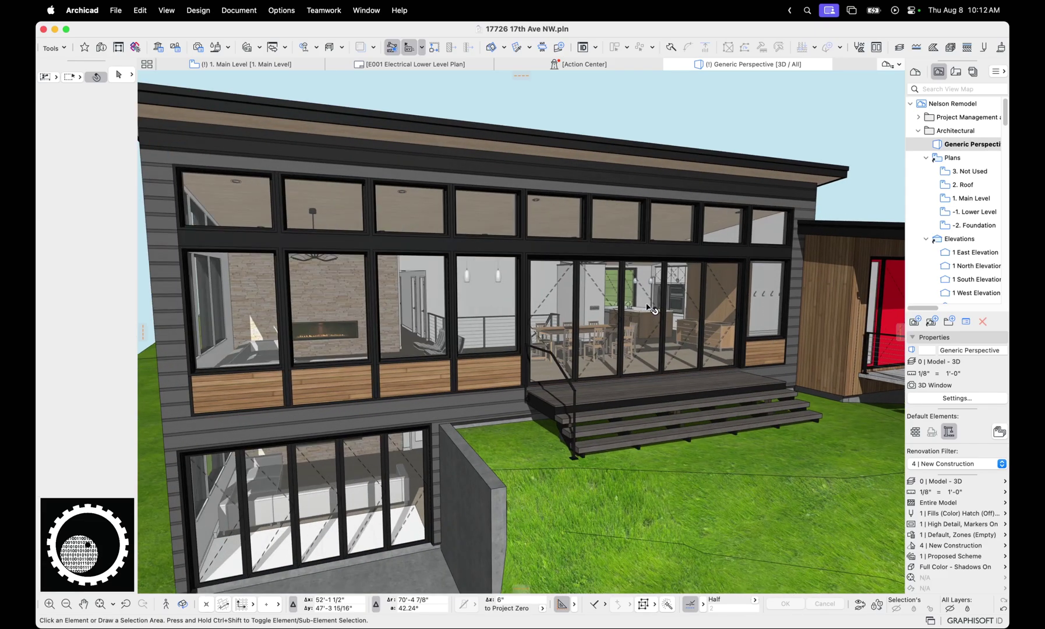
scroll(588, 153, "down", 2)
left_click_drag(526, 105, 170, 203)
right_click(340, 106)
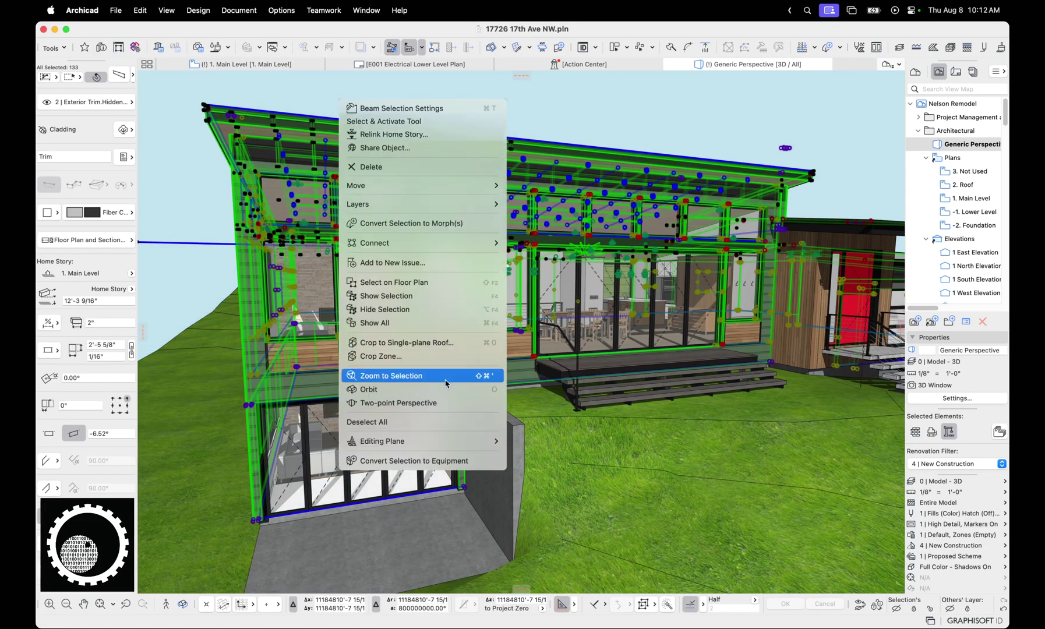
left_click(414, 309)
right_click(483, 124)
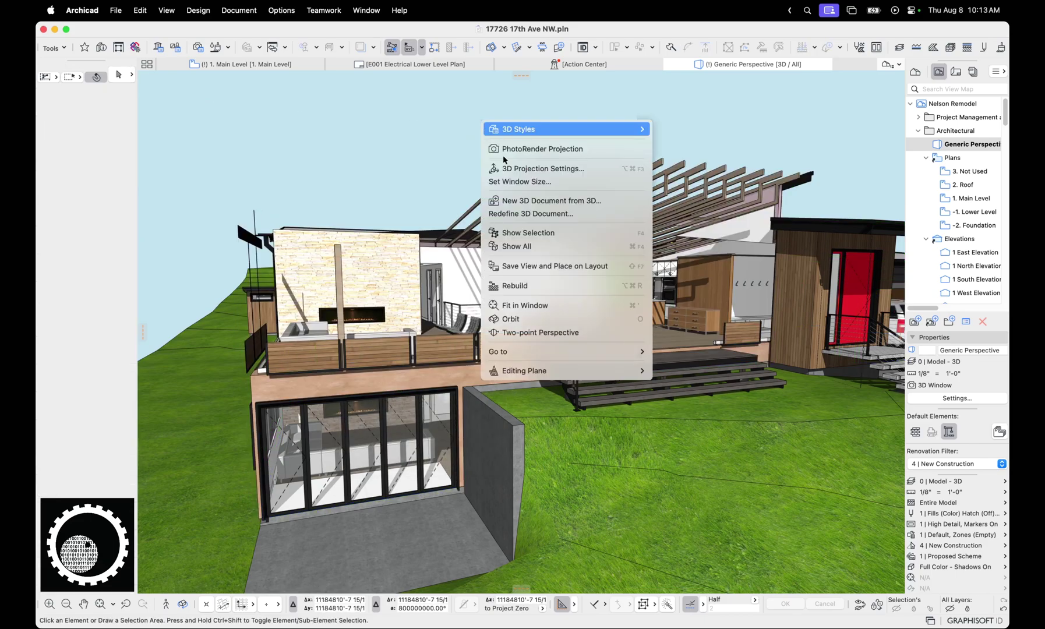
left_click(552, 234)
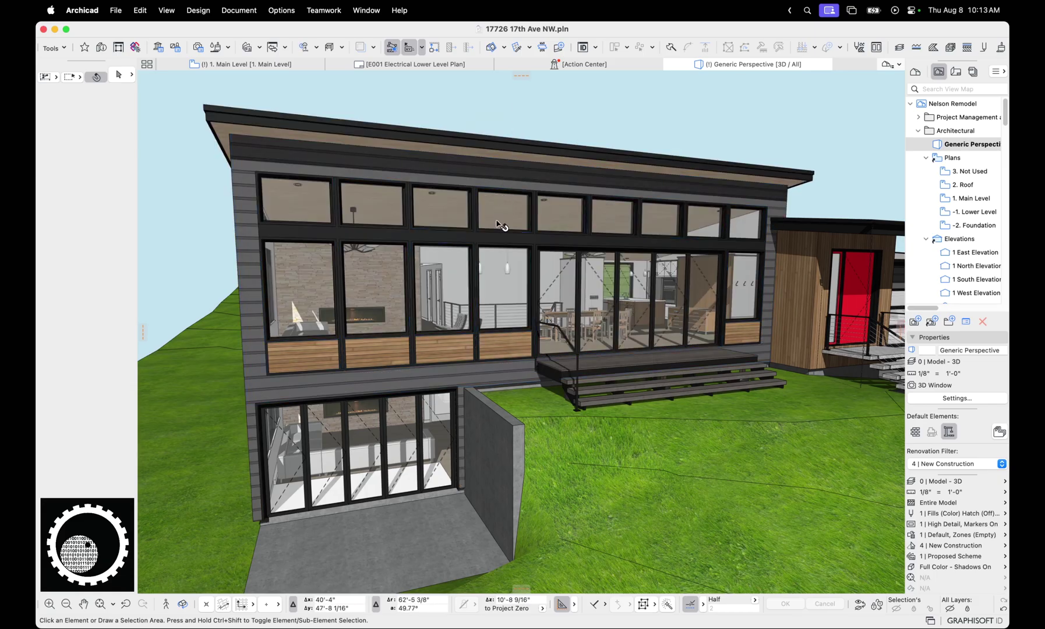
- Navigate into the house past the fireplace and stair railing to examine the bedroom interior
middle_click_drag(509, 323, 405, 277, "shift")
scroll(580, 349, "up", 15)
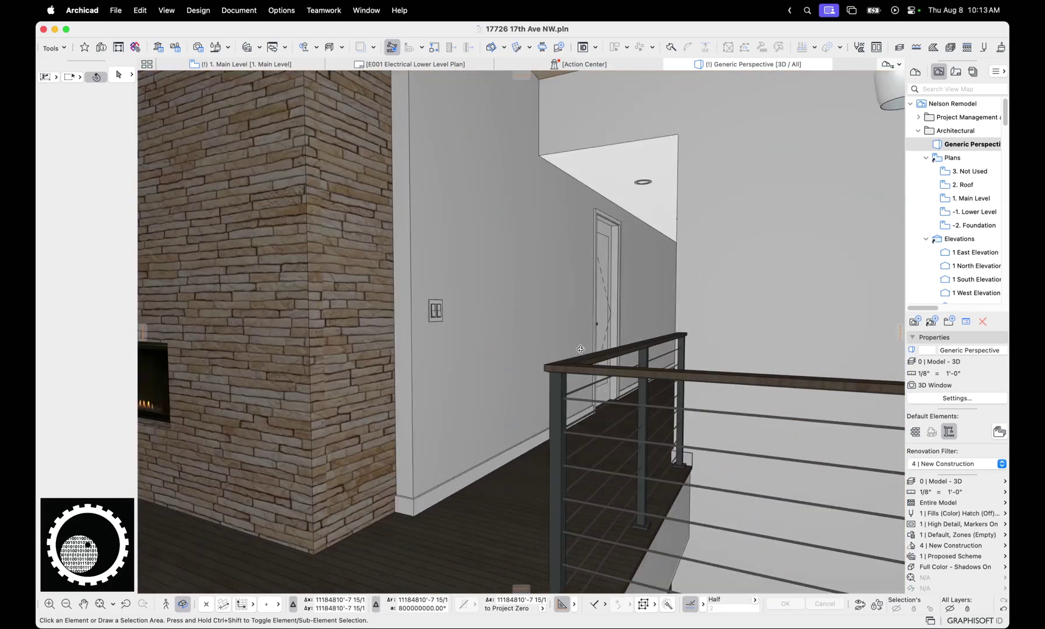
scroll(581, 349, "up", 8)
scroll(587, 348, "down", 5)
middle_click_drag(634, 362, 608, 377, "shift")
scroll(608, 376, "up", 5)
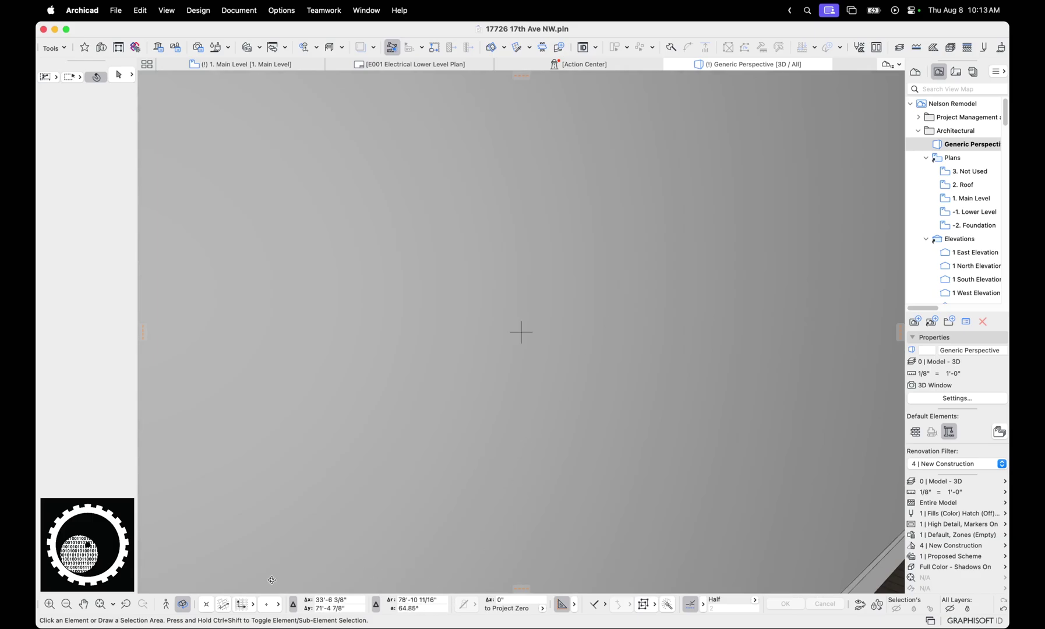
scroll(521, 332, "up", 8)
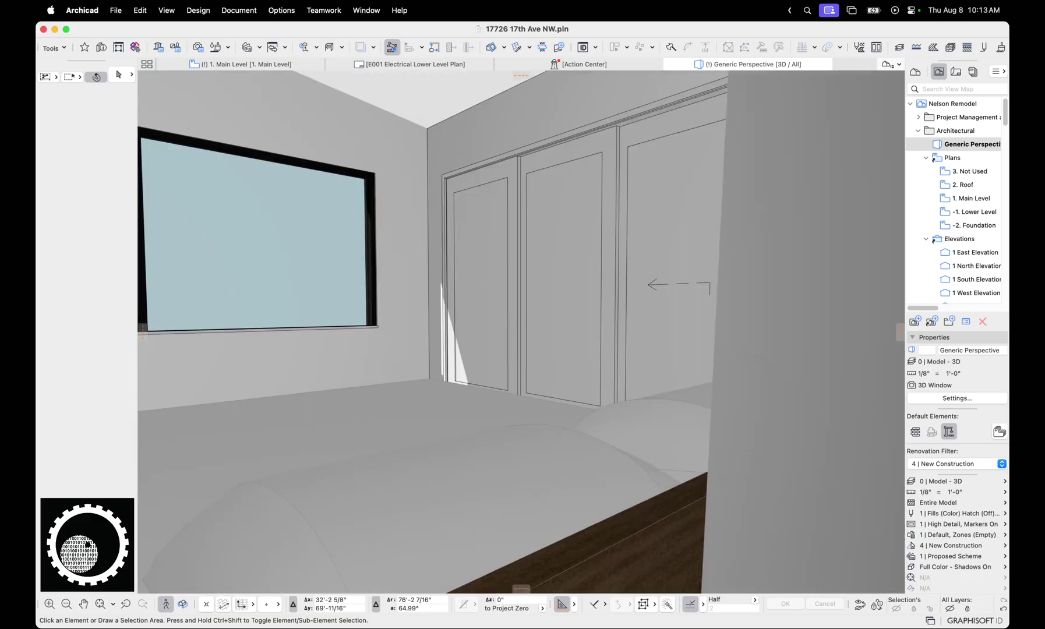
scroll(521, 332, "up", 2)
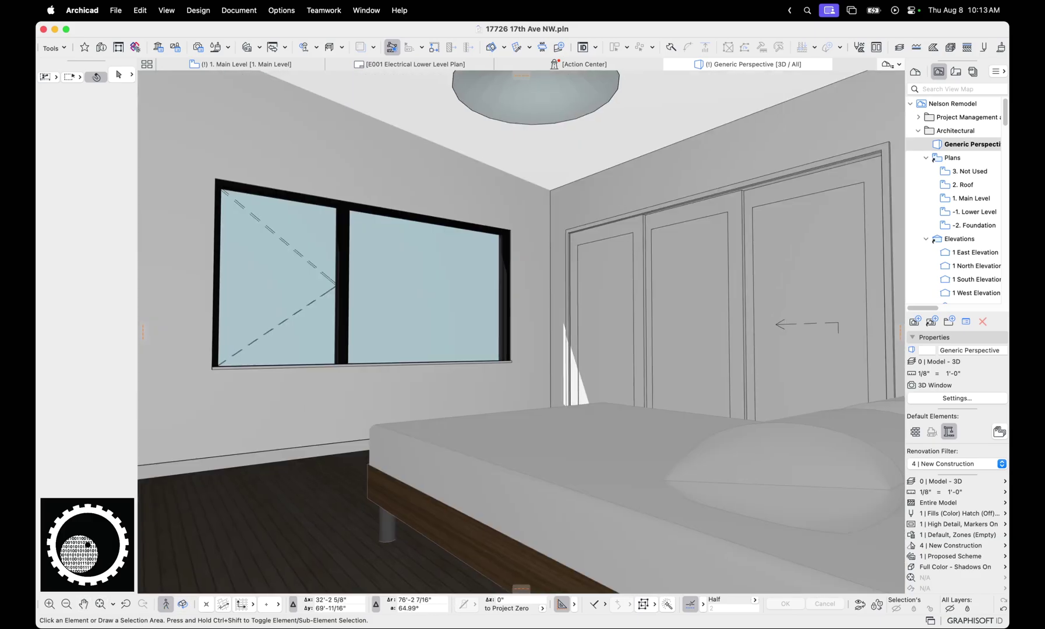
- Hide the interior wall obstructing the camera and explore the bedroom in 3D
scroll(522, 332, "down", 3)
scroll(522, 332, "up", 4)
scroll(522, 332, "up", 5)
left_click(523, 336)
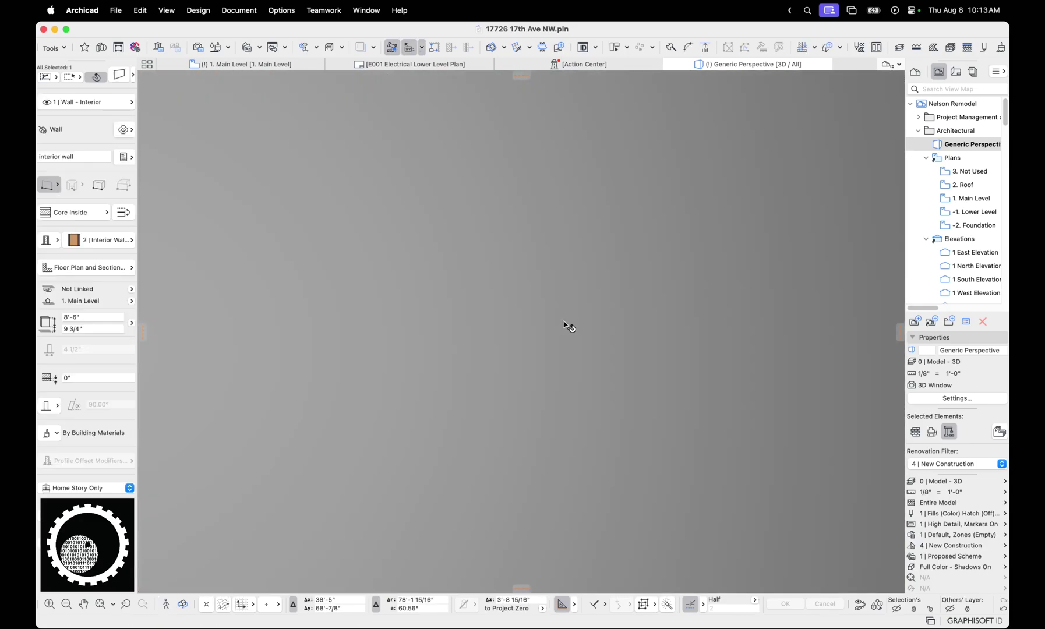
right_click(610, 386)
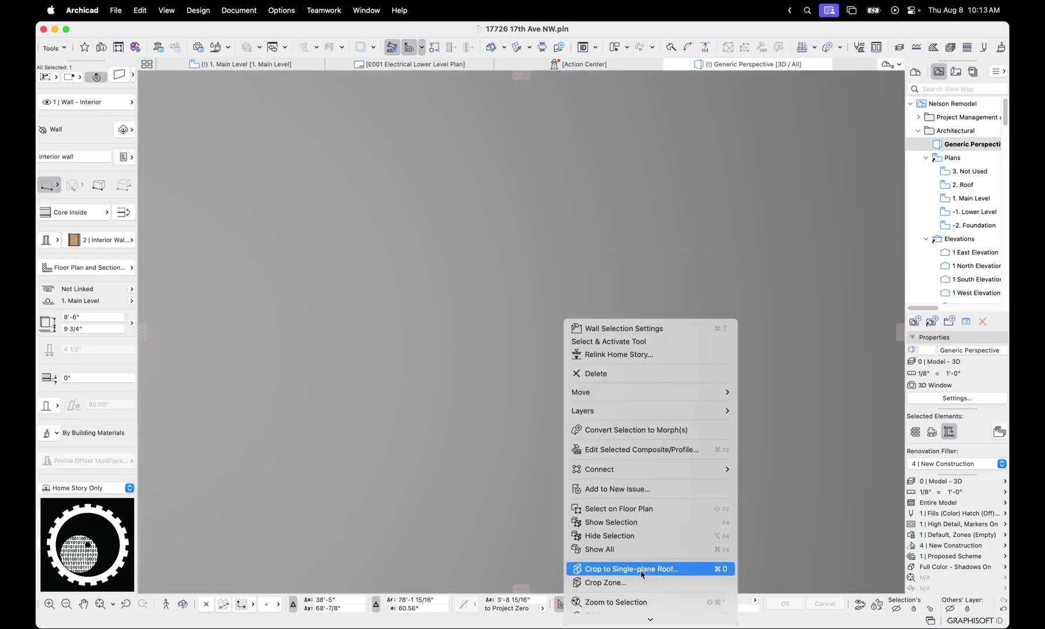
left_click(629, 536)
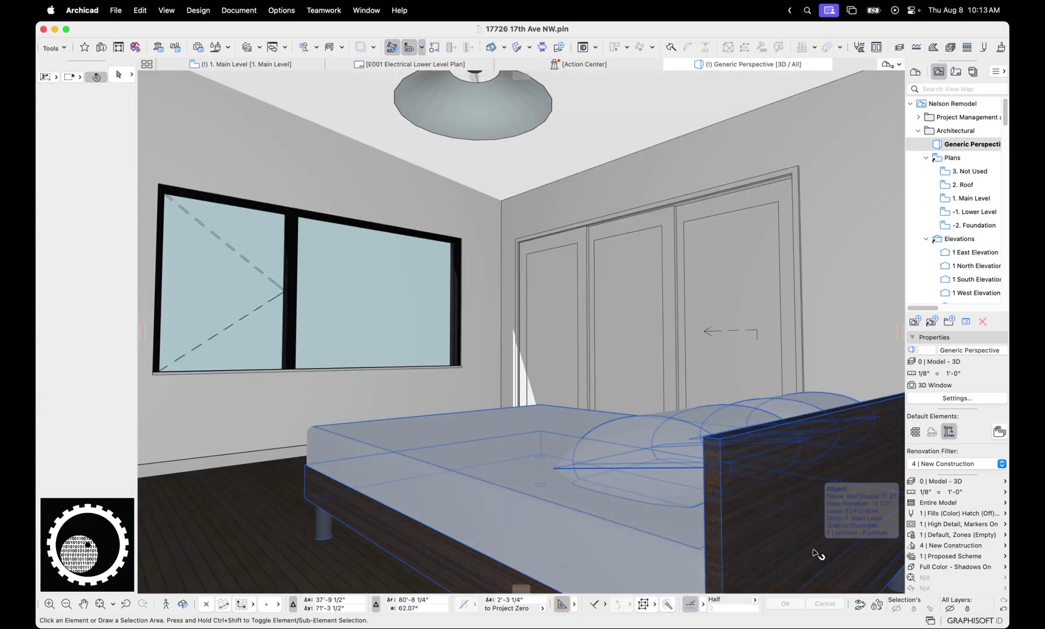
left_click(166, 604)
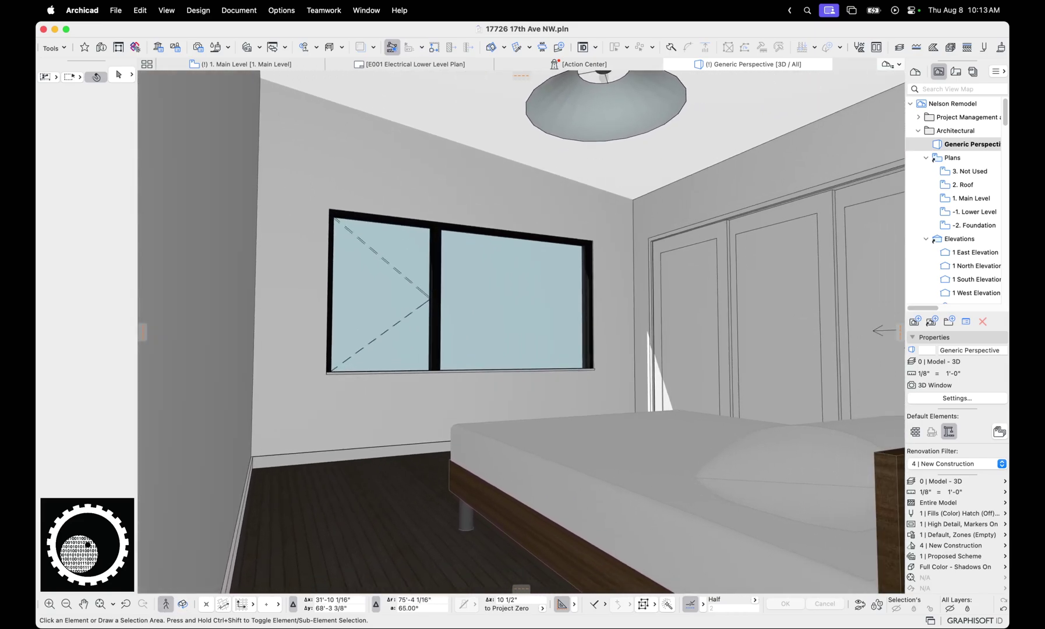
- Walk through the bedroom to view its window and closet doors, and return to the living area by the fireplace
key("Right")
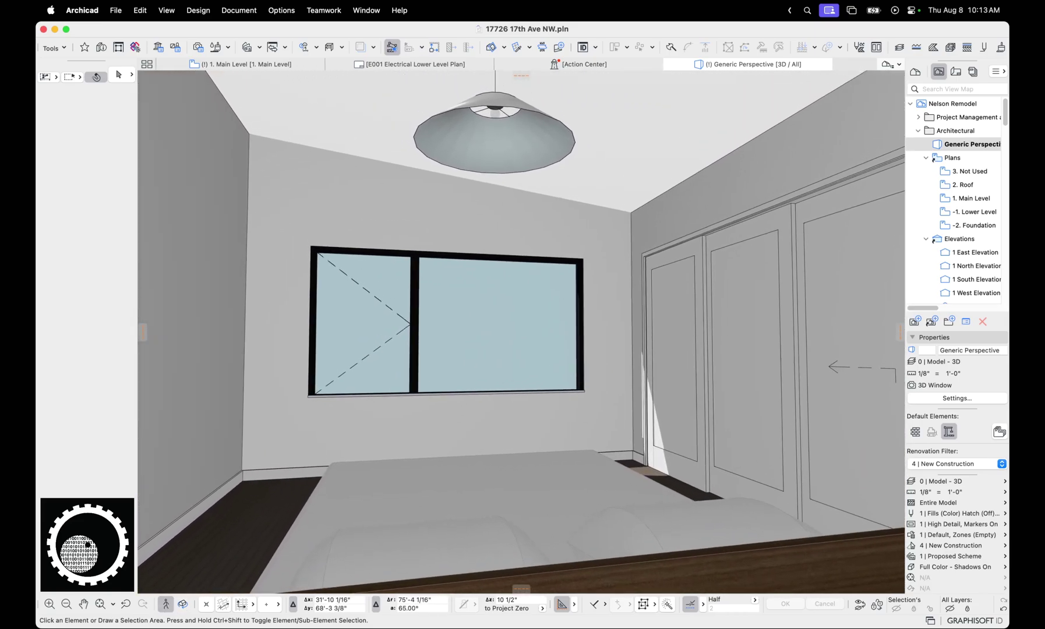
key("Down")
key("Right")
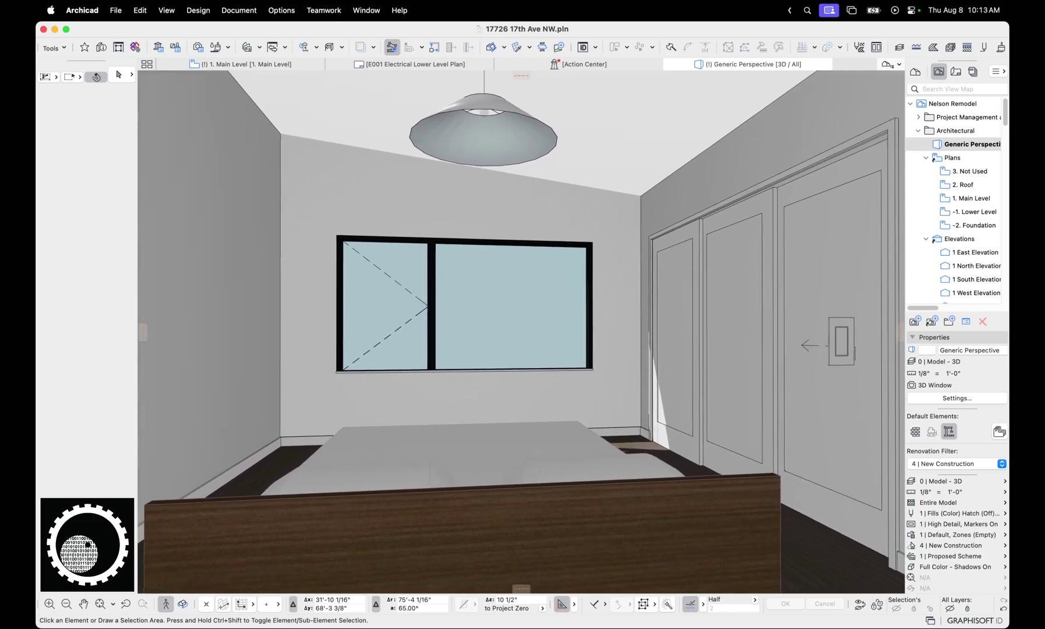
key("Escape")
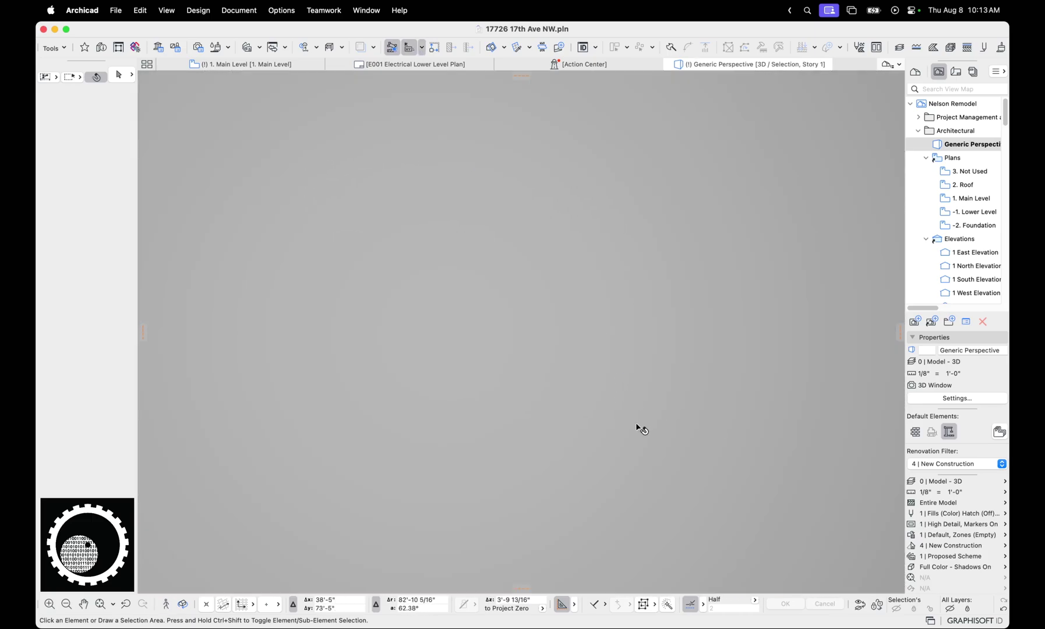
middle_click_drag(636, 428, 469, 295, "shift")
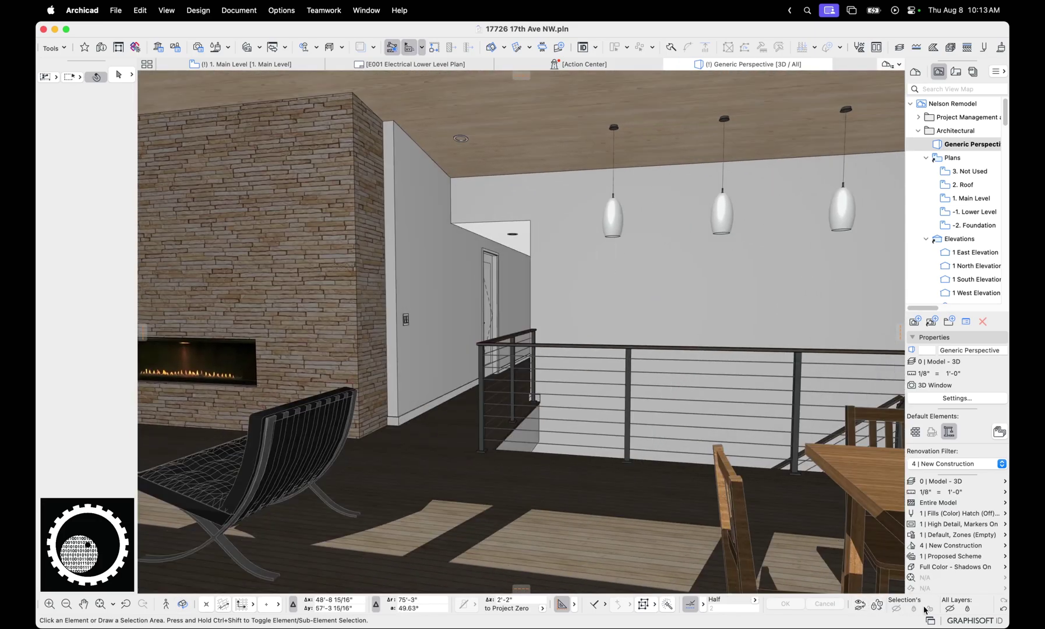
- Select the lounge chair by the fireplace and hide its furniture layer
left_click(366, 9)
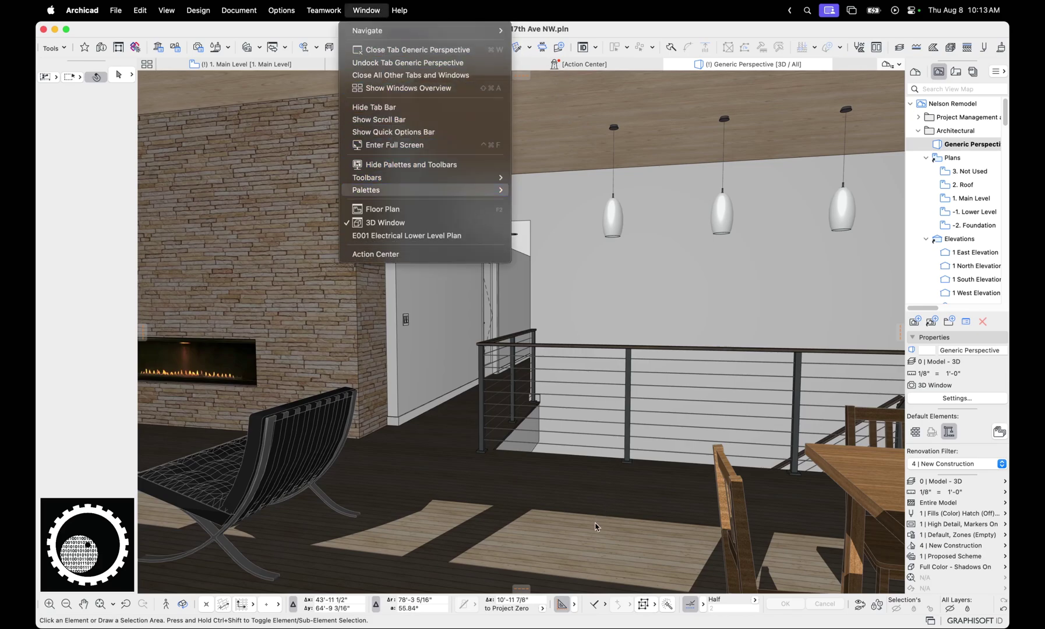
left_click(906, 603)
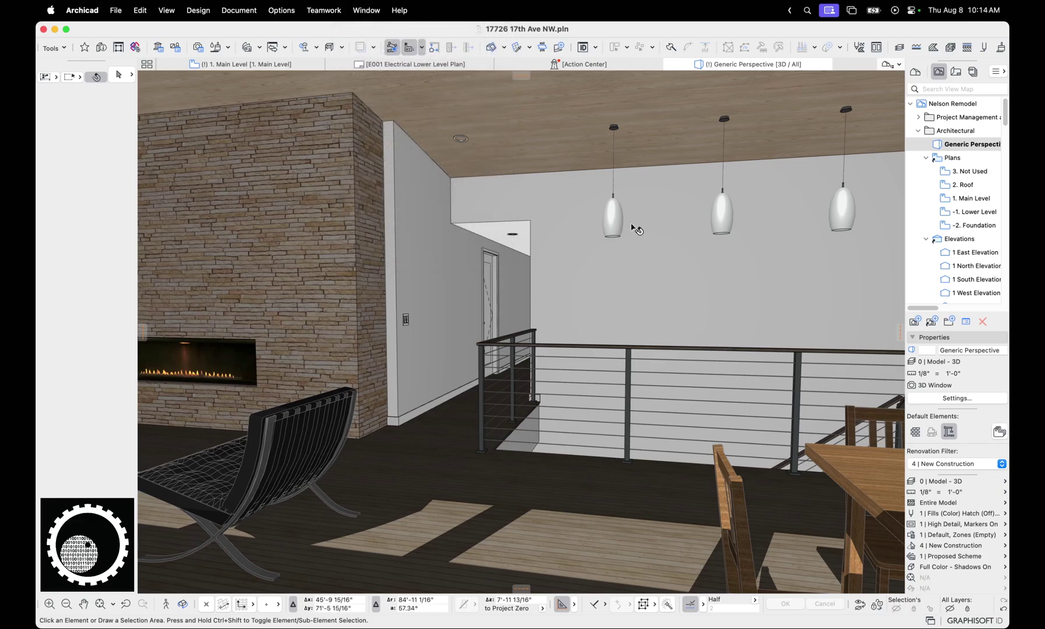
left_click(314, 456)
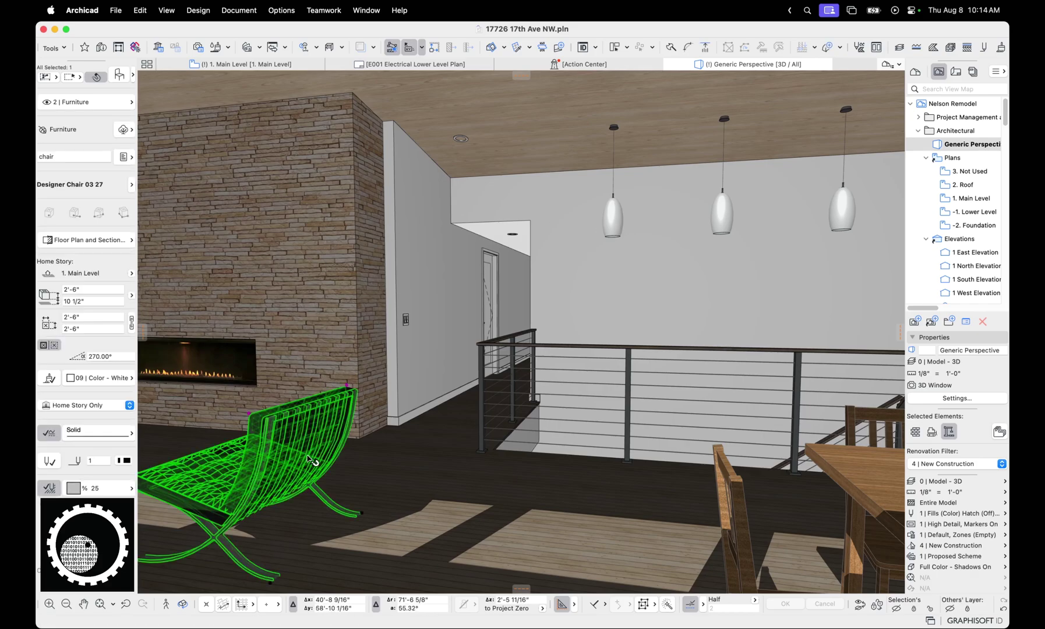
left_click(896, 609)
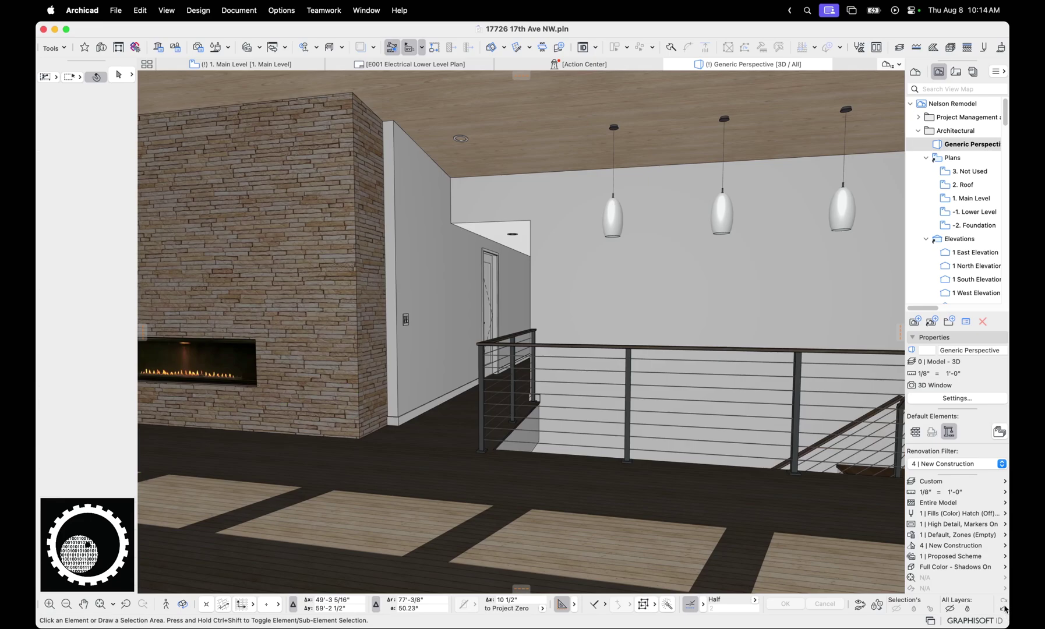
- Select the lounge chair and hide all layers other than its own, restore the layers, and clear the selection
left_click(267, 462)
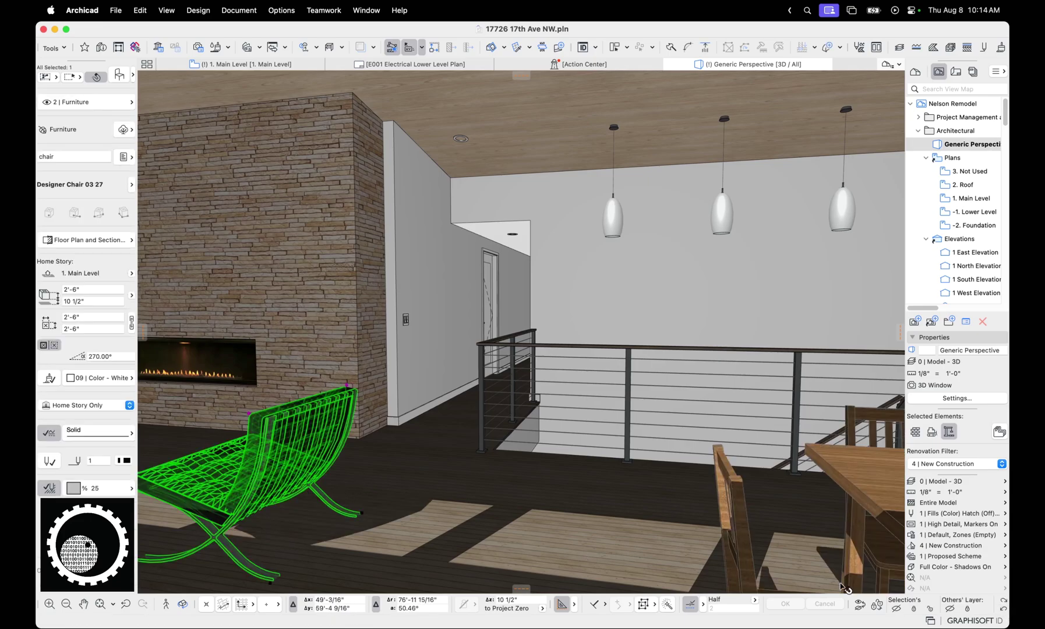
left_click(950, 609)
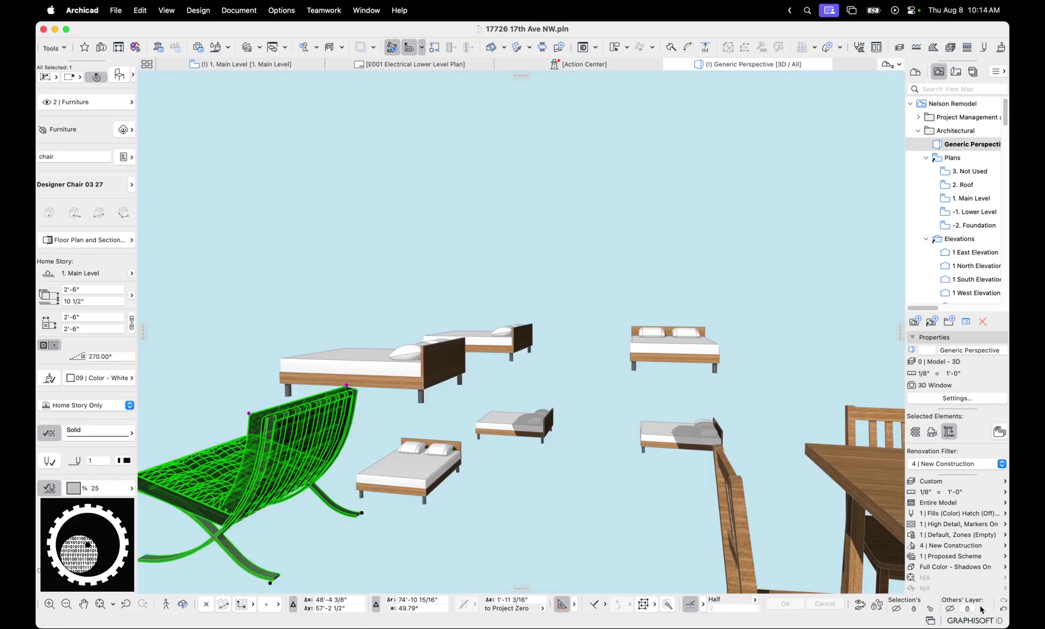
left_click(996, 609)
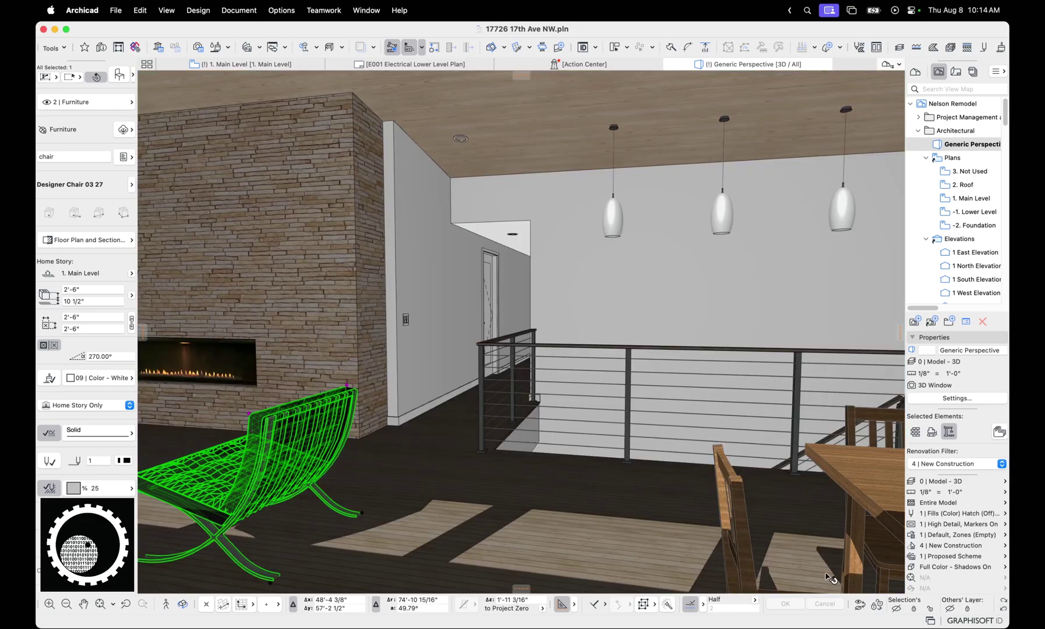
key("Escape")
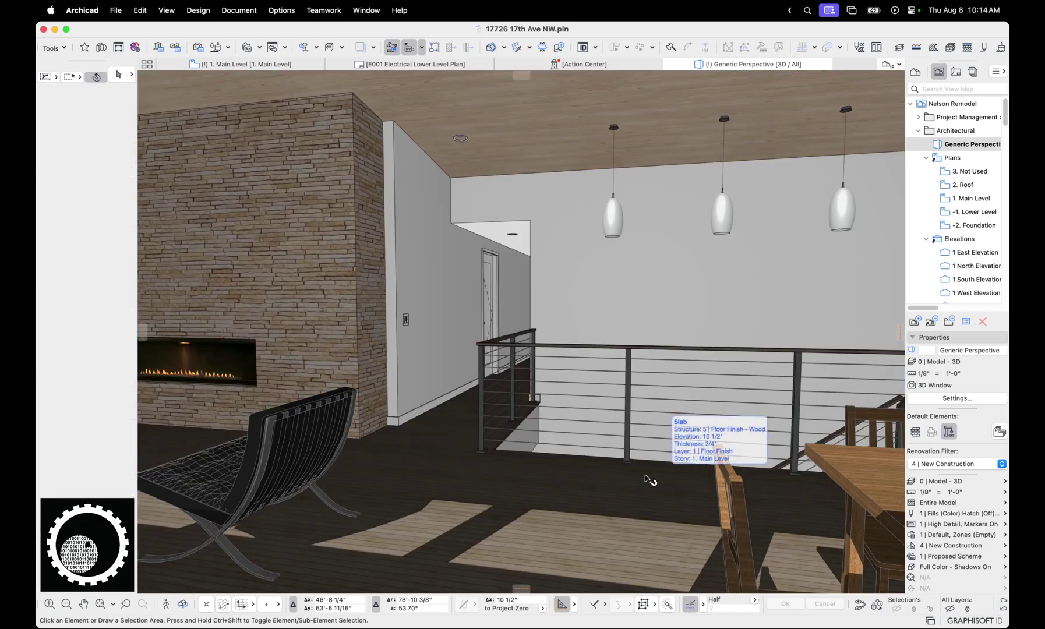
- Orbit around the front exterior of the house and move in through the glass doors to the dining area
middle_click_drag(564, 344, 525, 351, "shift")
scroll(526, 351, "down", 10)
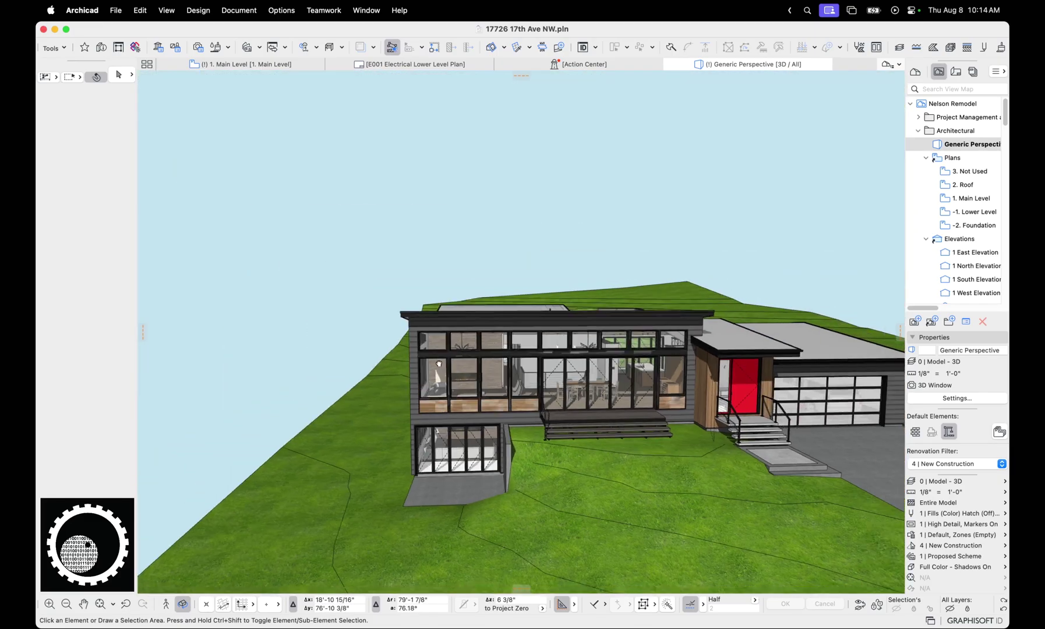
middle_click_drag(412, 361, 345, 373, "shift")
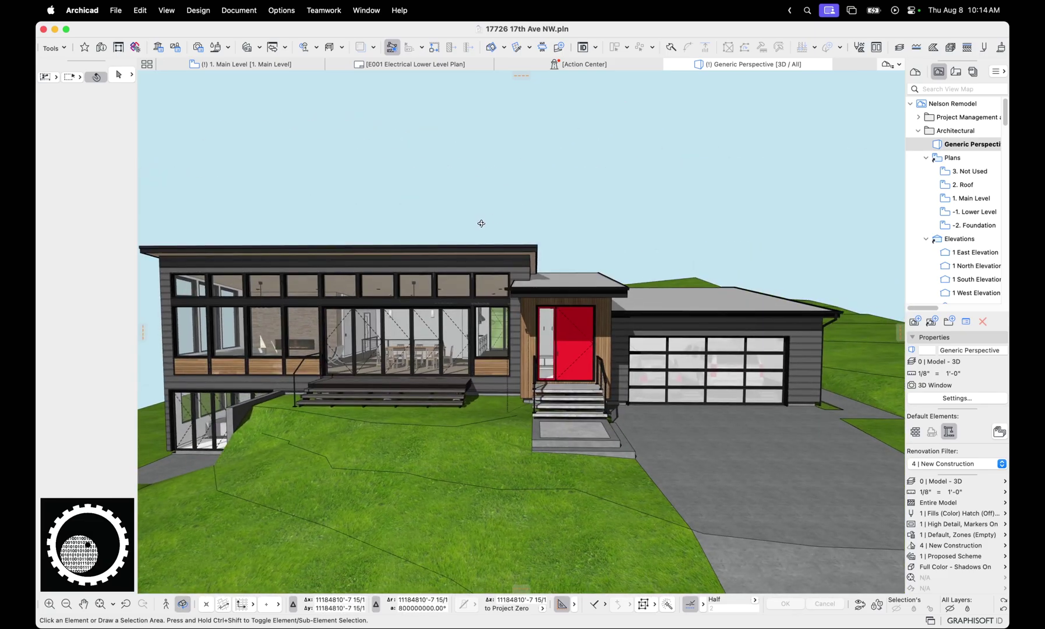
scroll(514, 369, "up", 10)
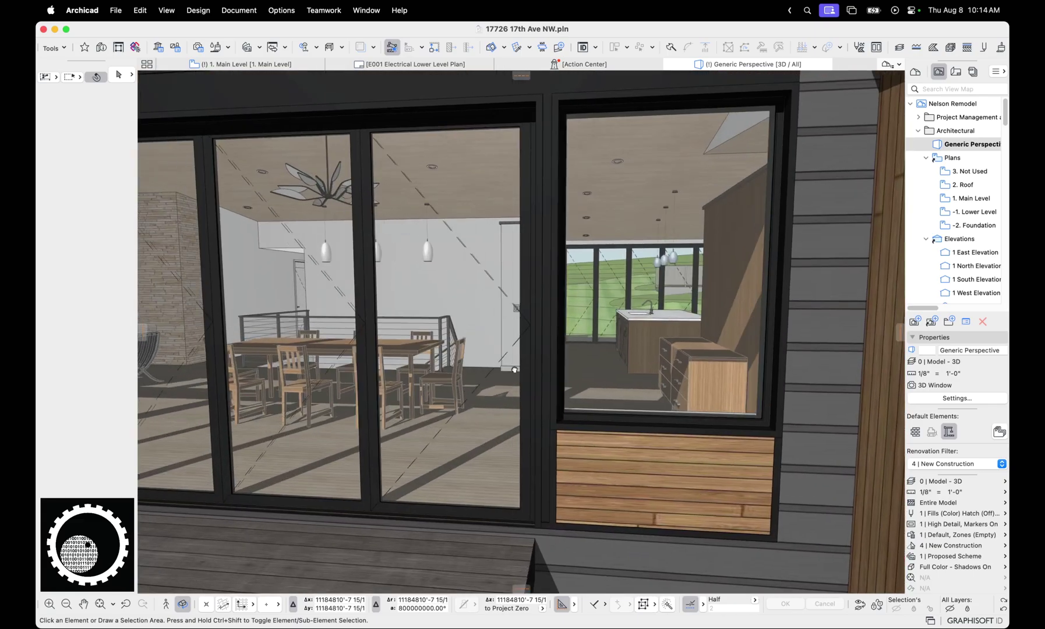
middle_click_drag(514, 369, 556, 384, "shift")
scroll(559, 389, "up", 10)
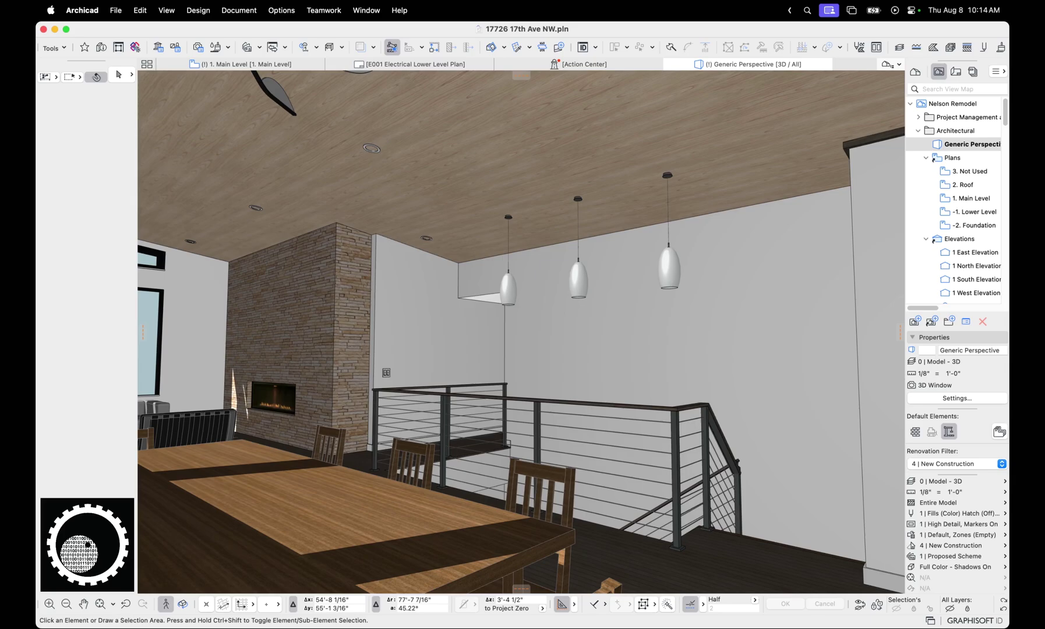
- Explore the kitchen, dining and living areas in walk mode, and return to orbiting outside the front facade
key("Right")
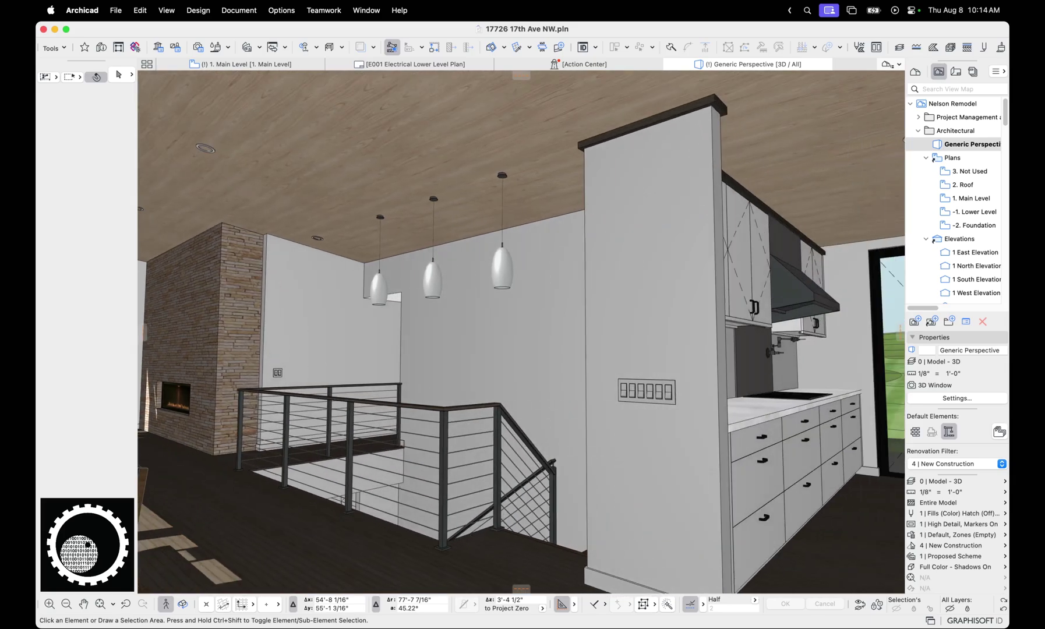
key("Left")
key("Down")
key("Up")
key("Left")
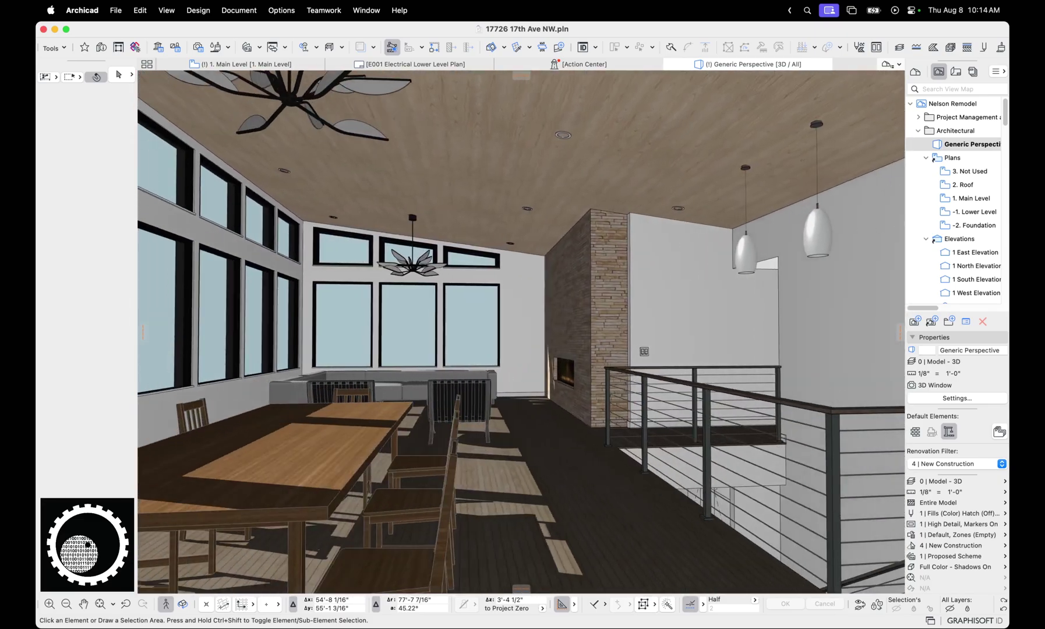
key("Page_Down")
key("Down")
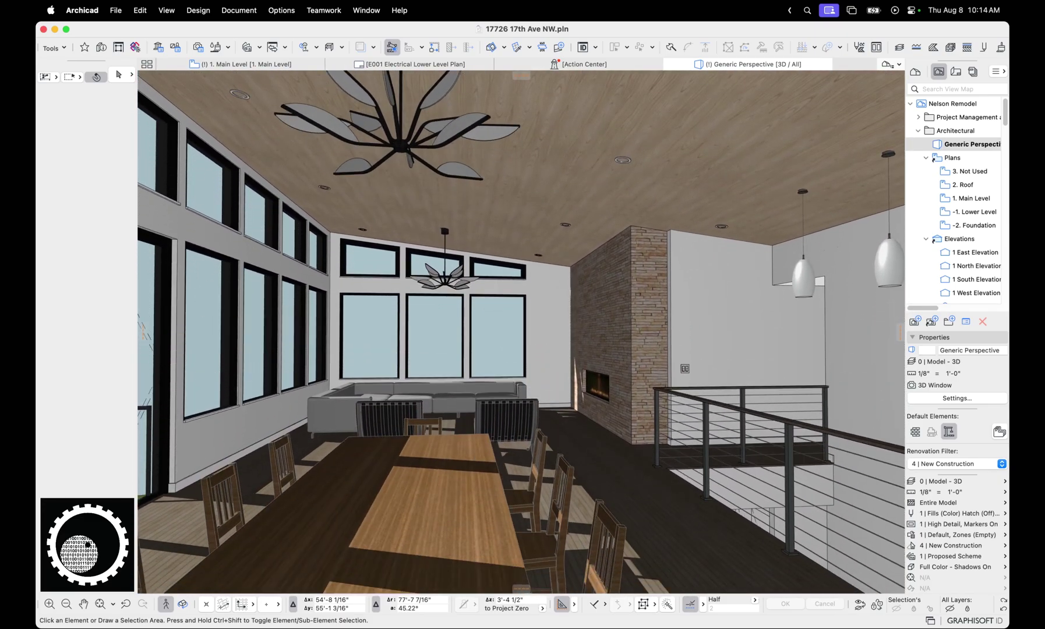
key("Escape")
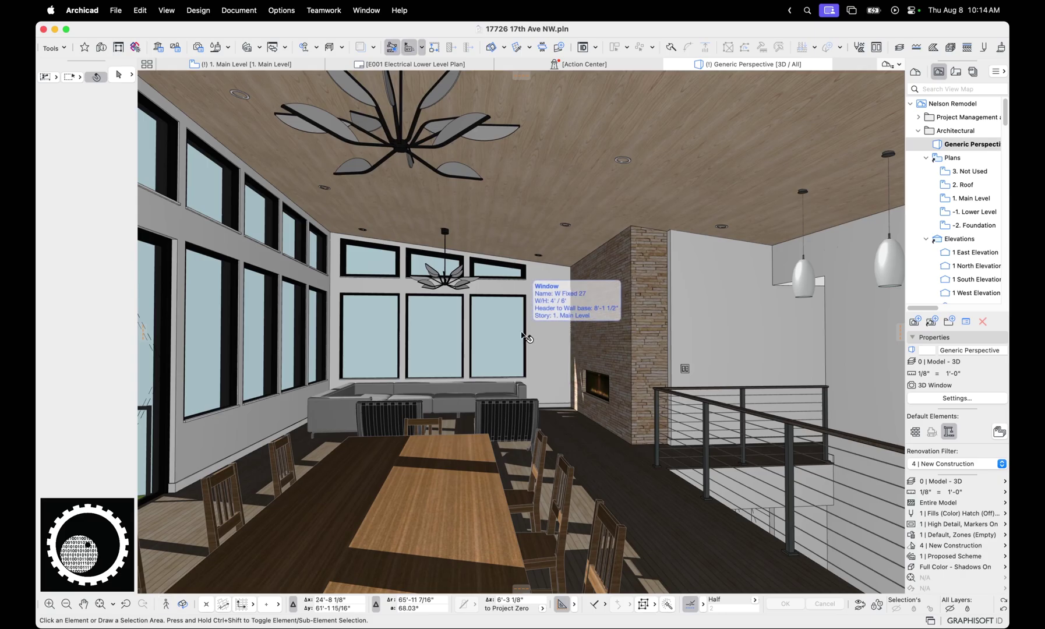
key("o")
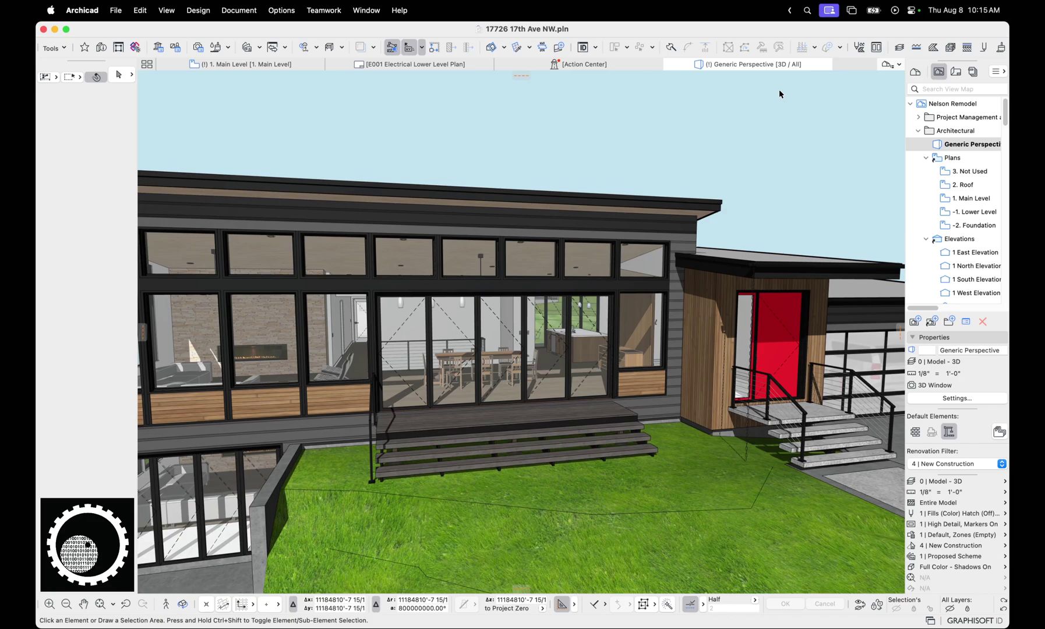
- Switch the 3D view to a dimetric axonometry parallel projection and orbit around the house
right_click(762, 68)
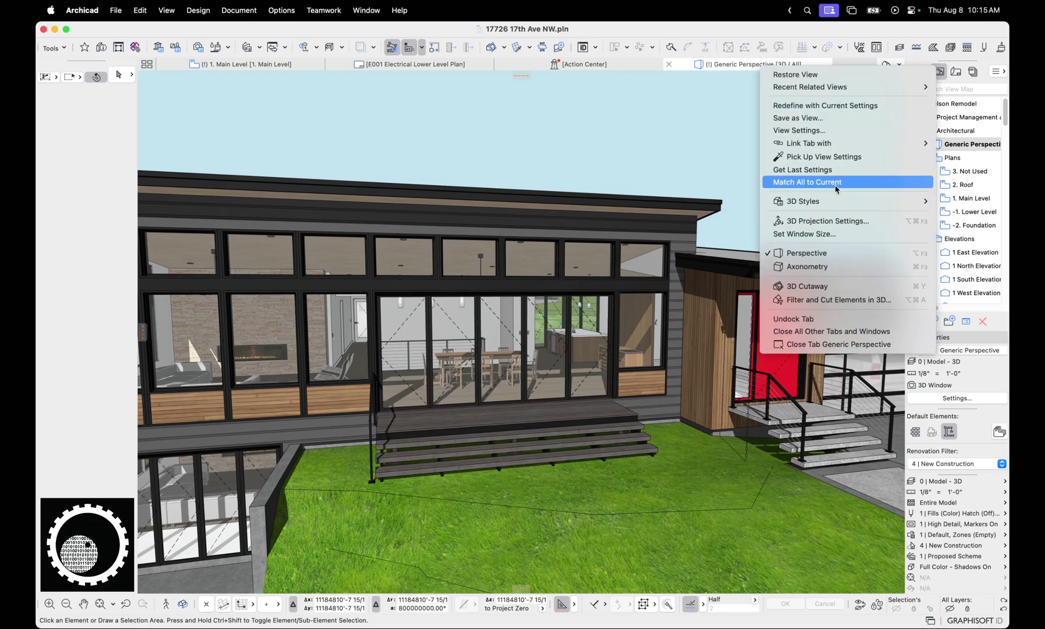
left_click(679, 139)
right_click(691, 126)
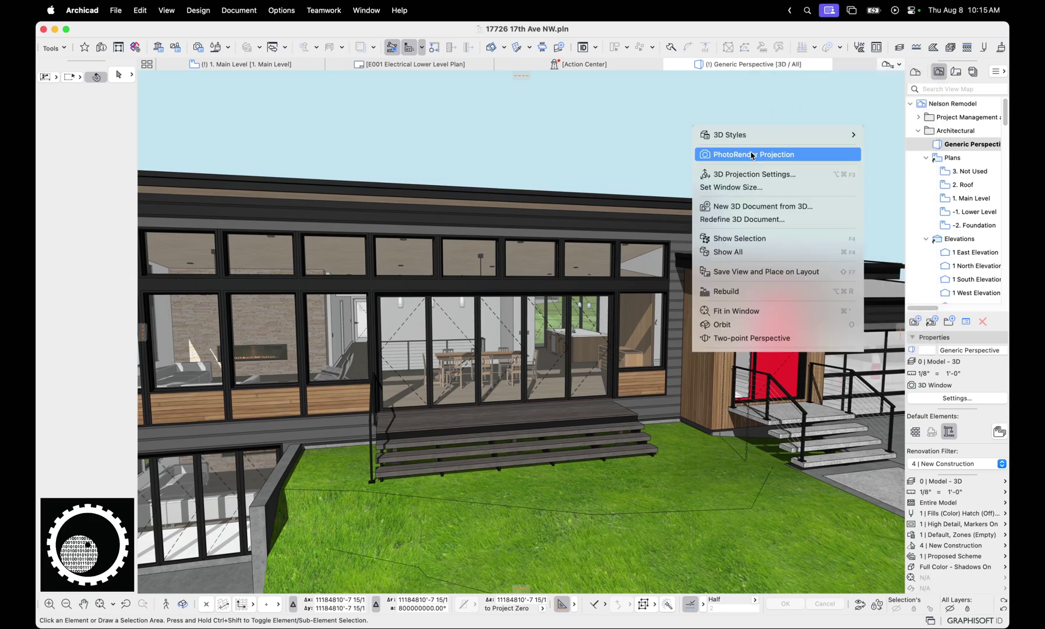
left_click(769, 178)
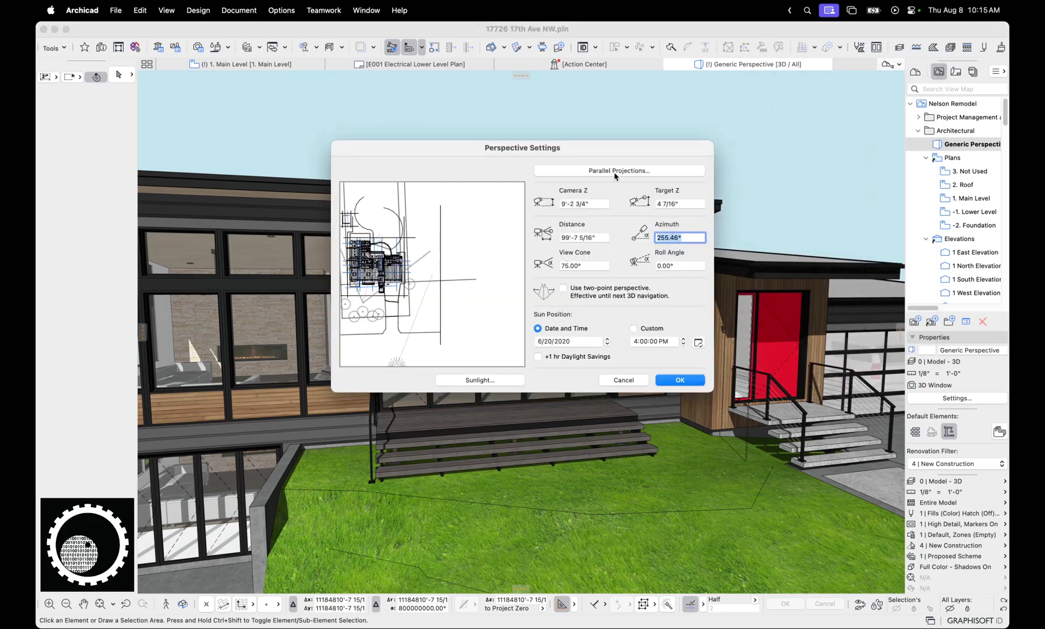
left_click(616, 170)
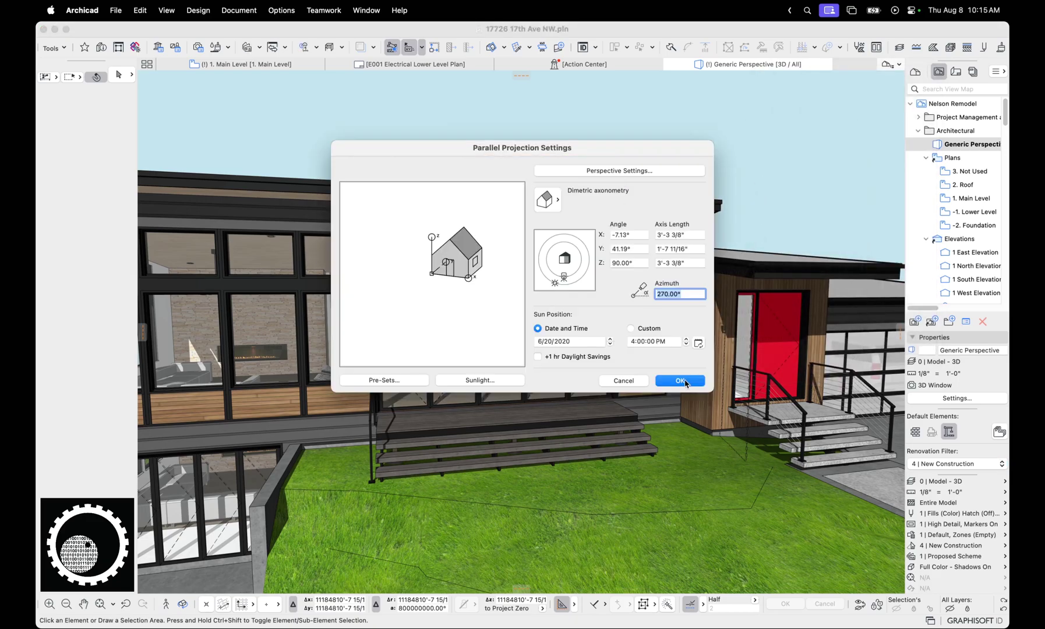
left_click(681, 381)
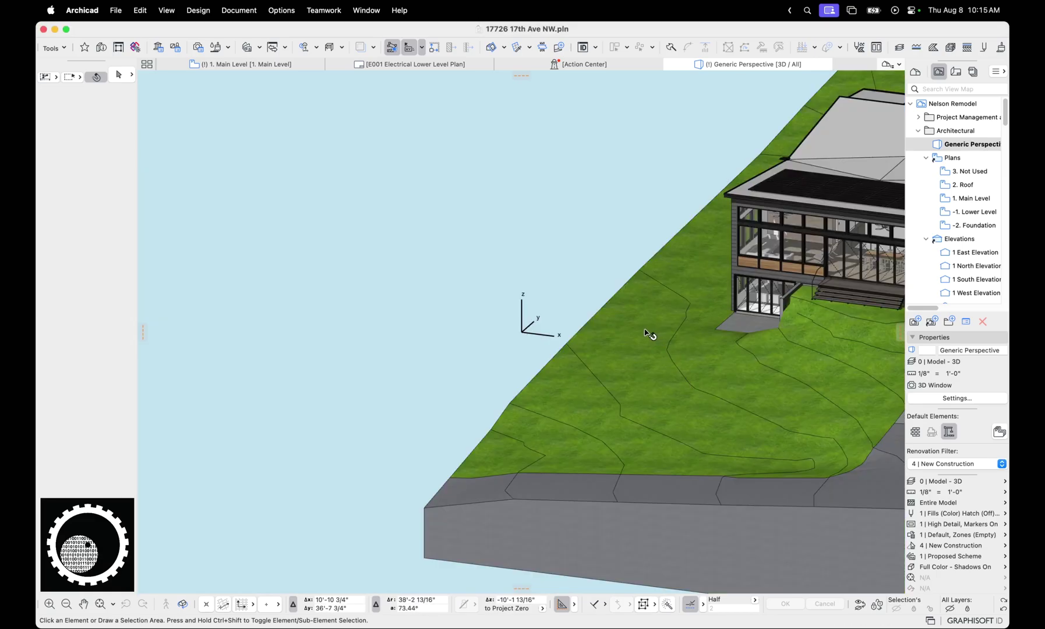
middle_click_drag(652, 336, 857, 315, "shift")
middle_click_drag(856, 314, 647, 301)
- Return the 3D view to perspective projection
right_click(721, 110)
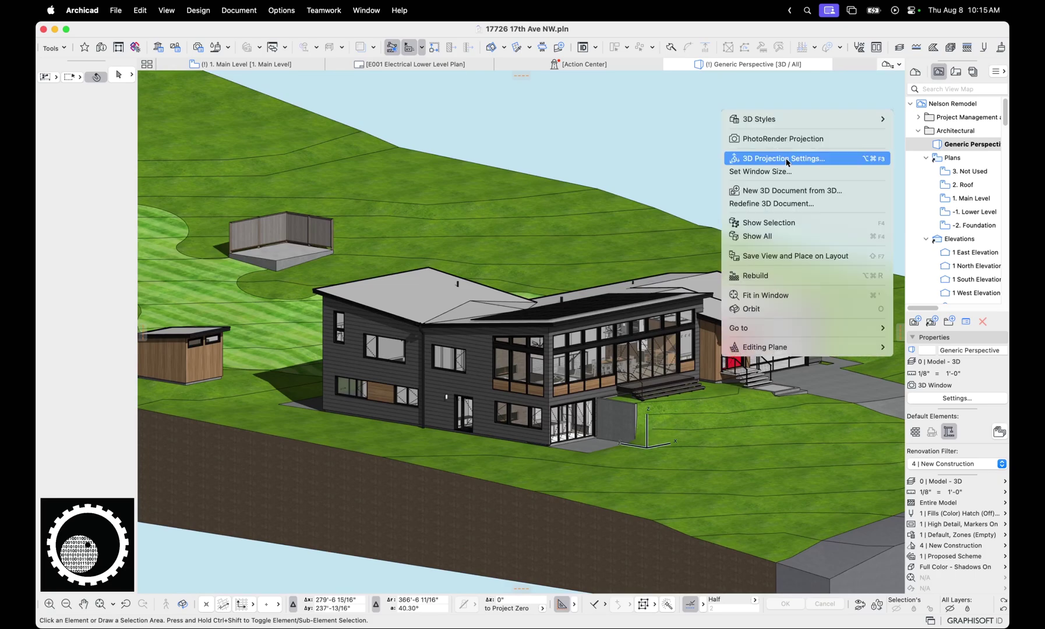
left_click(786, 162)
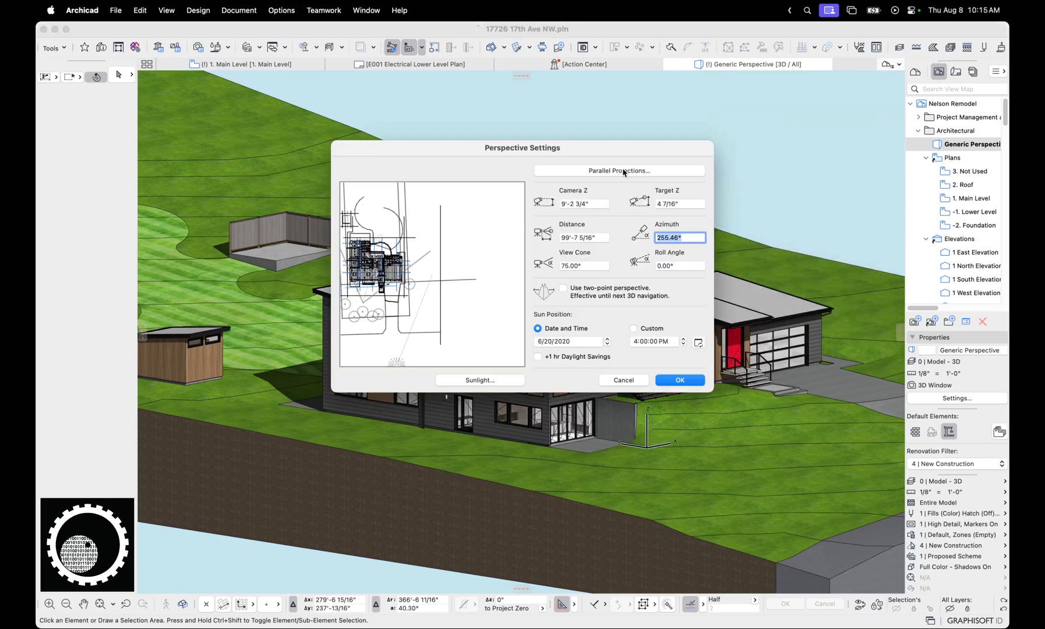
left_click(680, 381)
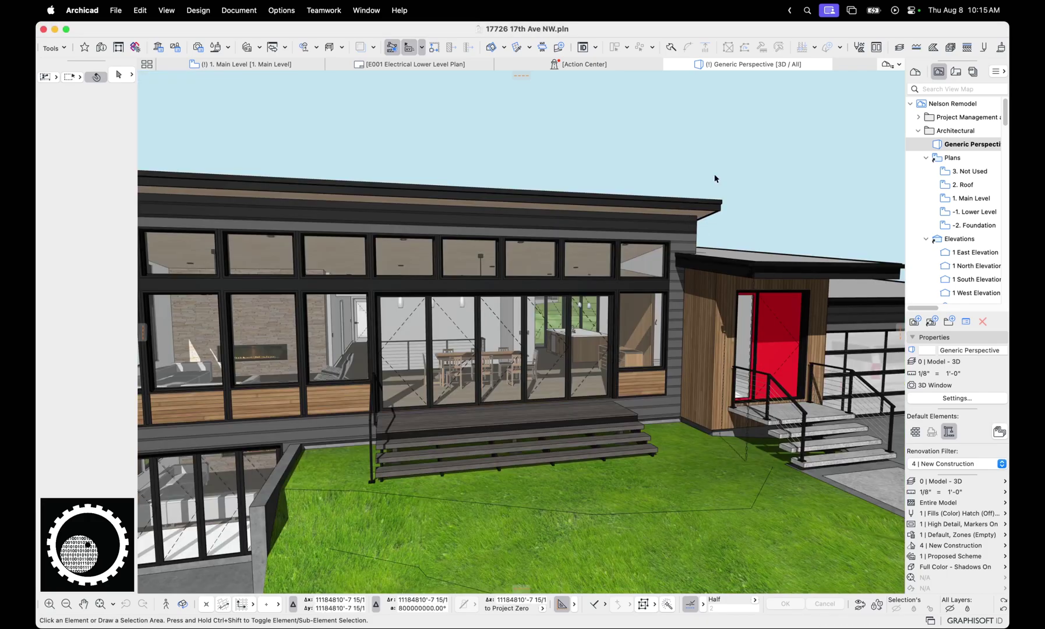
- Set the perspective's sun position to 12/21/2025 at 12:00:00 PM
right_click(784, 133)
left_click(787, 159)
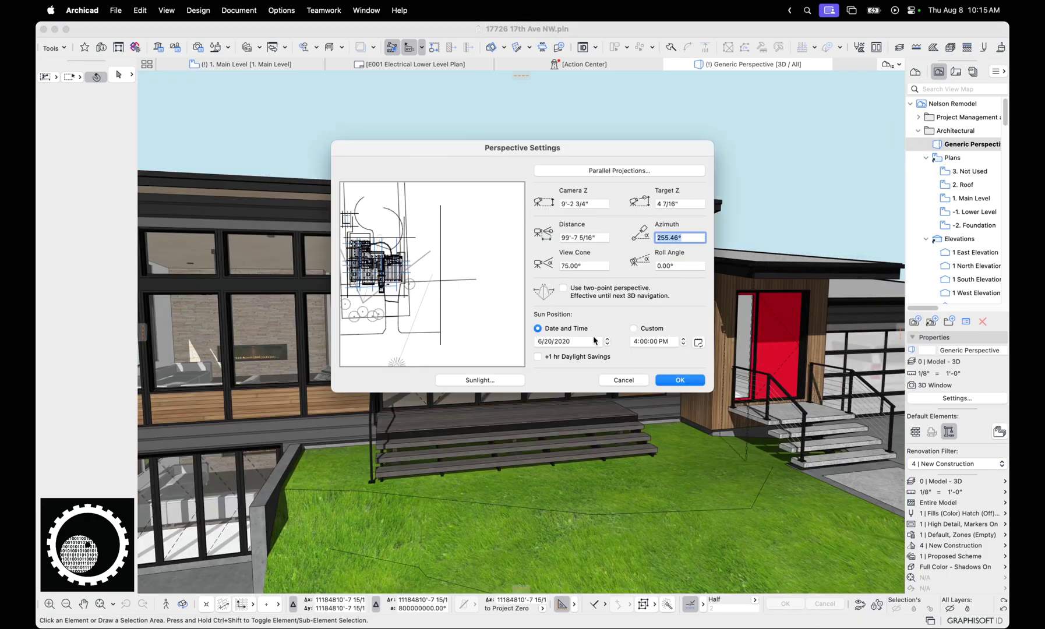
left_click(569, 344)
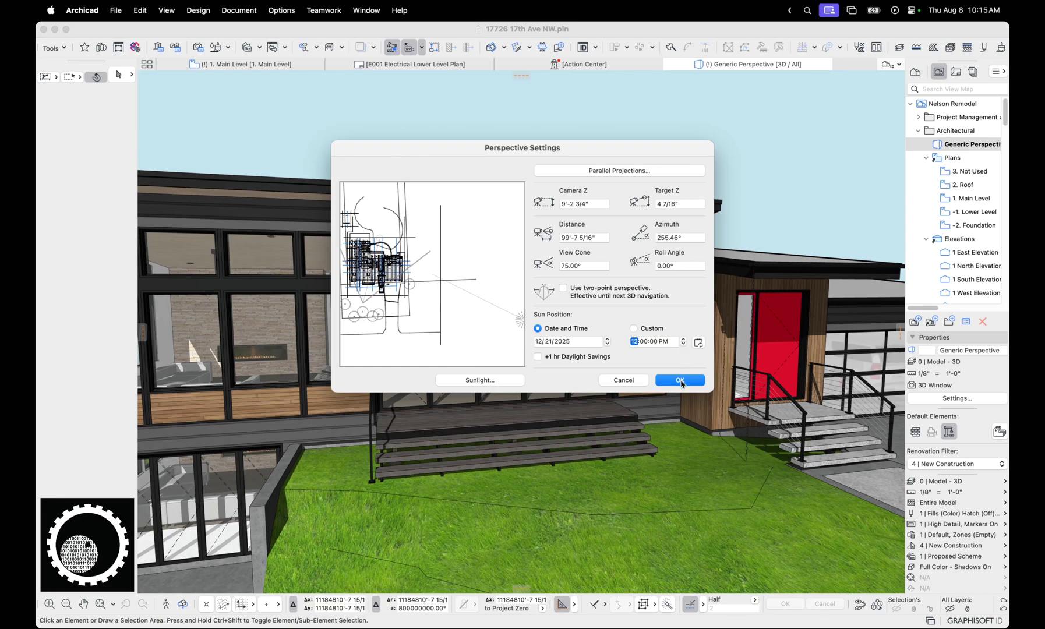
left_click(680, 380)
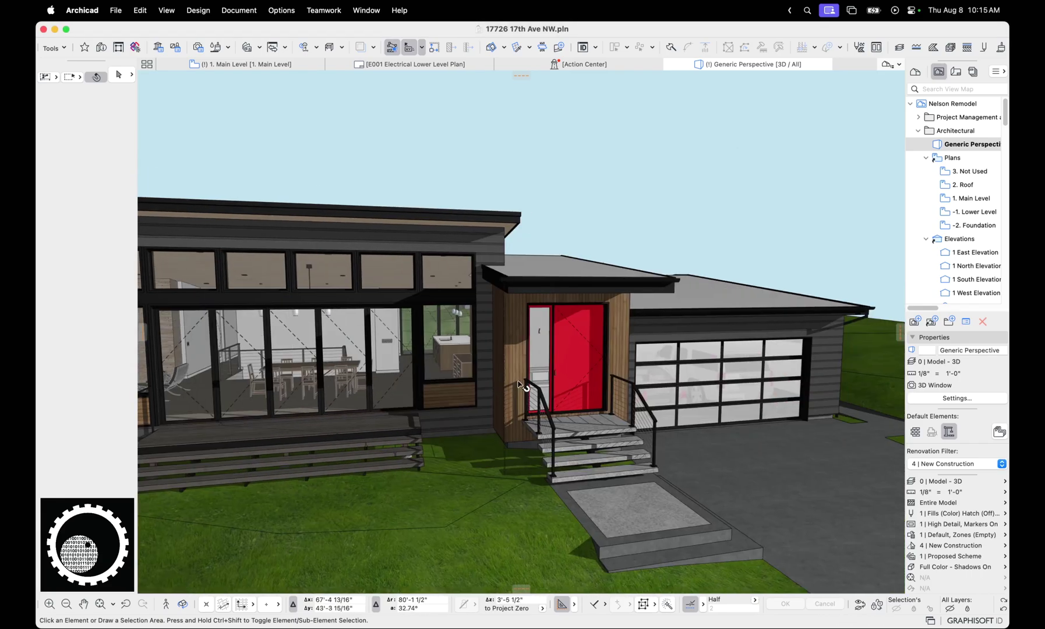
- Inspect the sunlight and ambient light settings of the current perspective
right_click(723, 136)
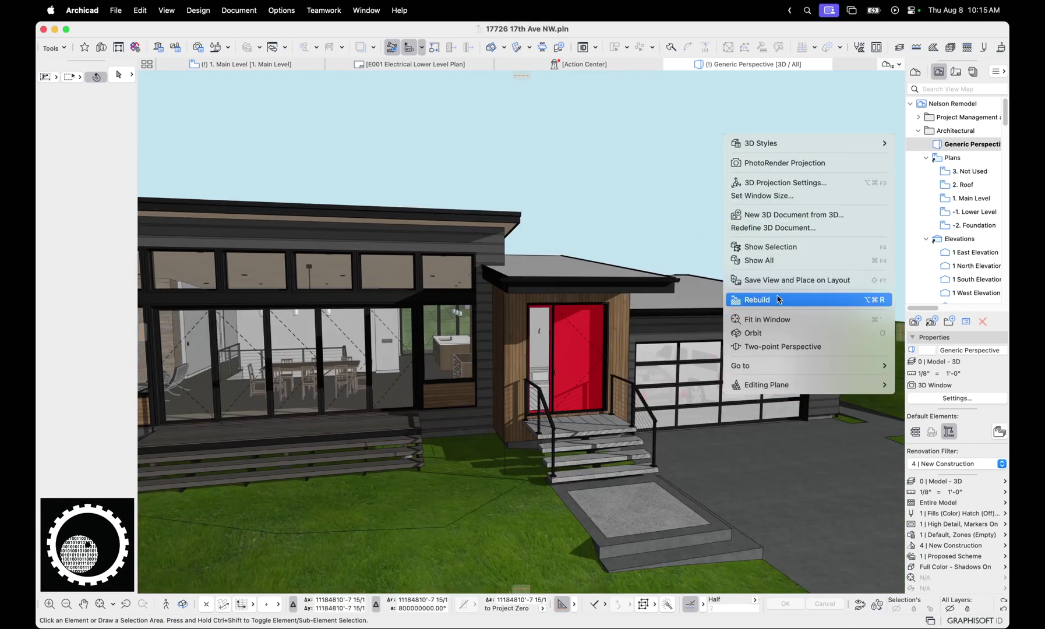
left_click(780, 182)
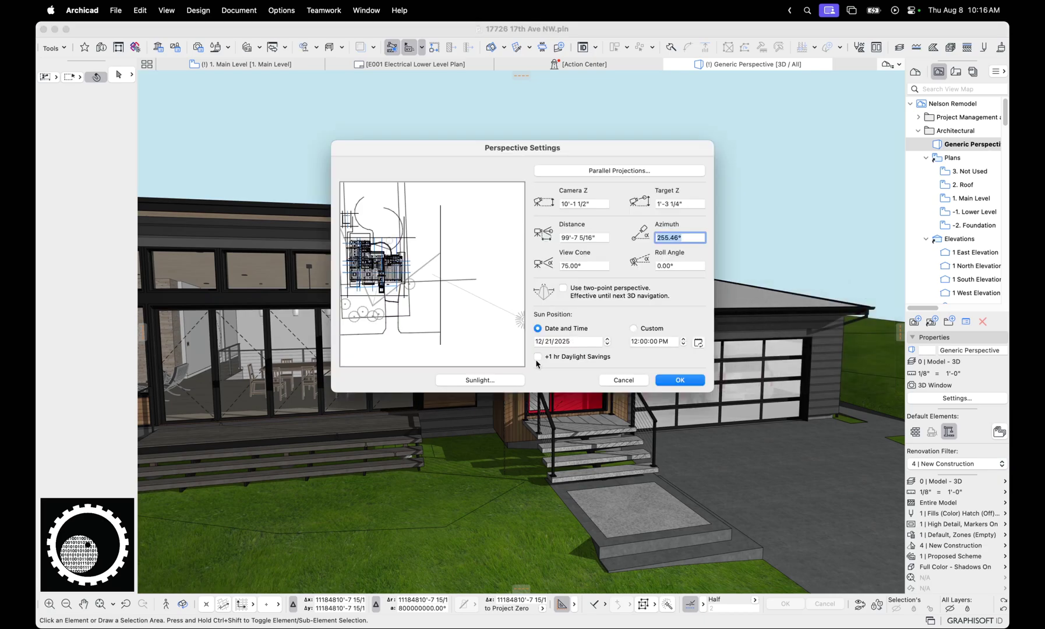
left_click(499, 380)
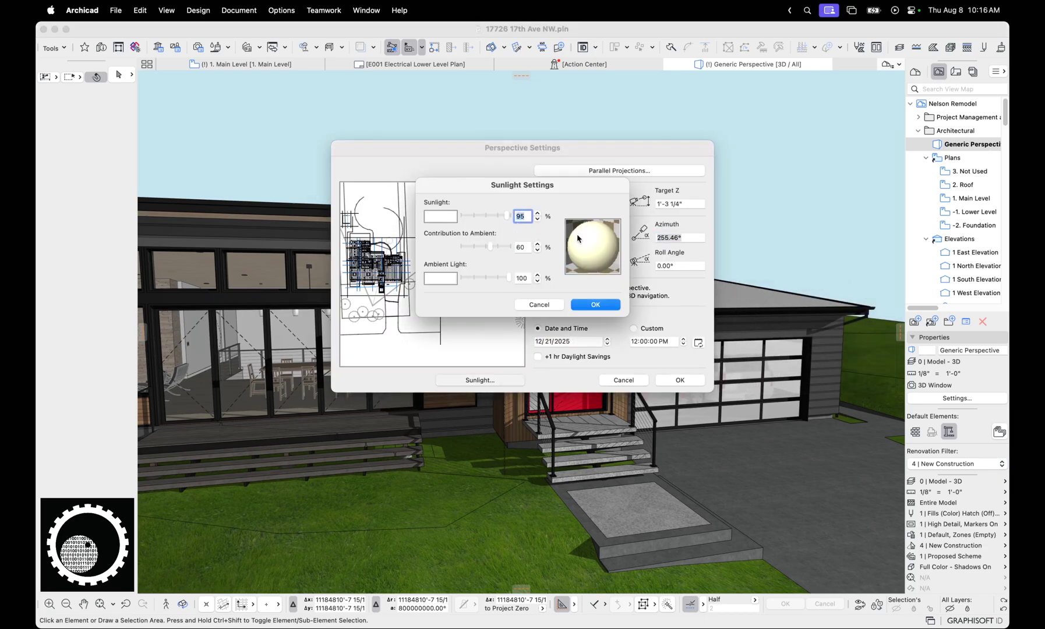
left_click(541, 305)
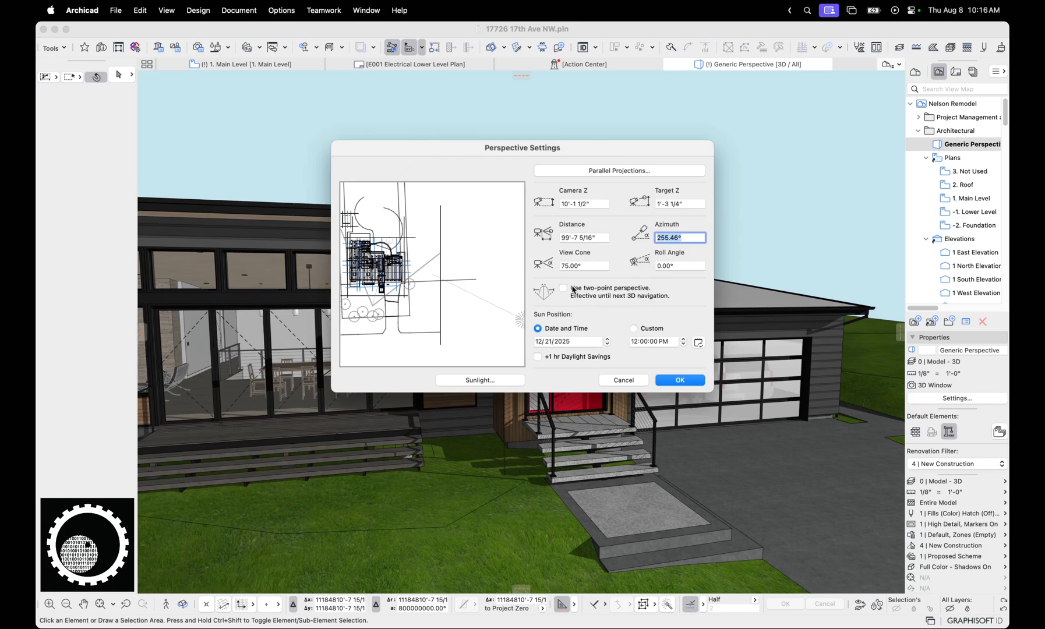
left_click(620, 380)
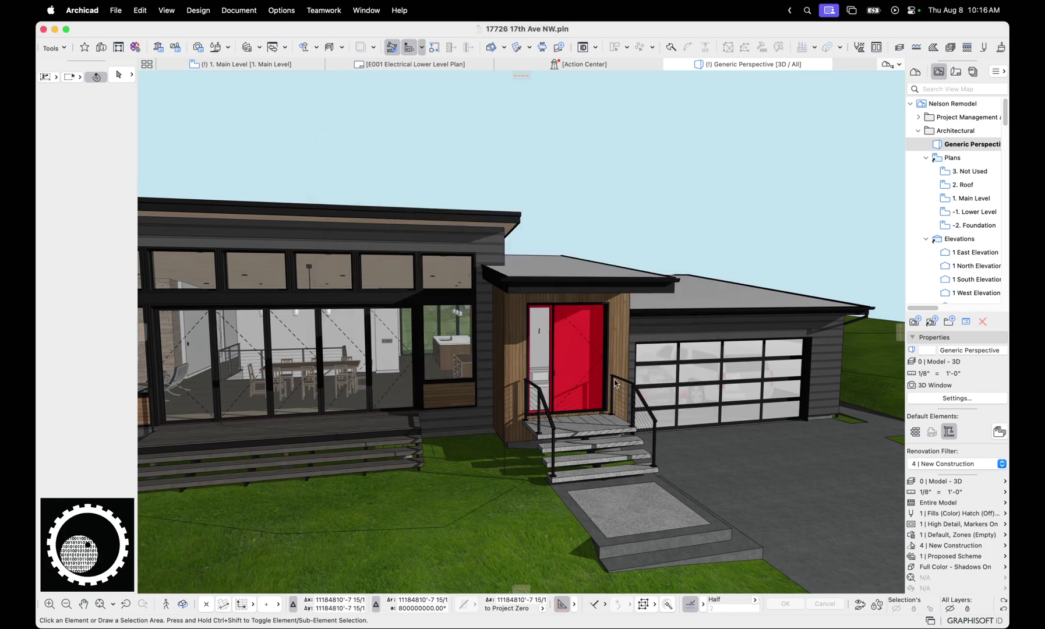
- Apply two-point perspective to the front facade view, and reapply it after orbiting toward the entry and garage
middle_click_drag(562, 356, 618, 187)
right_click(628, 181)
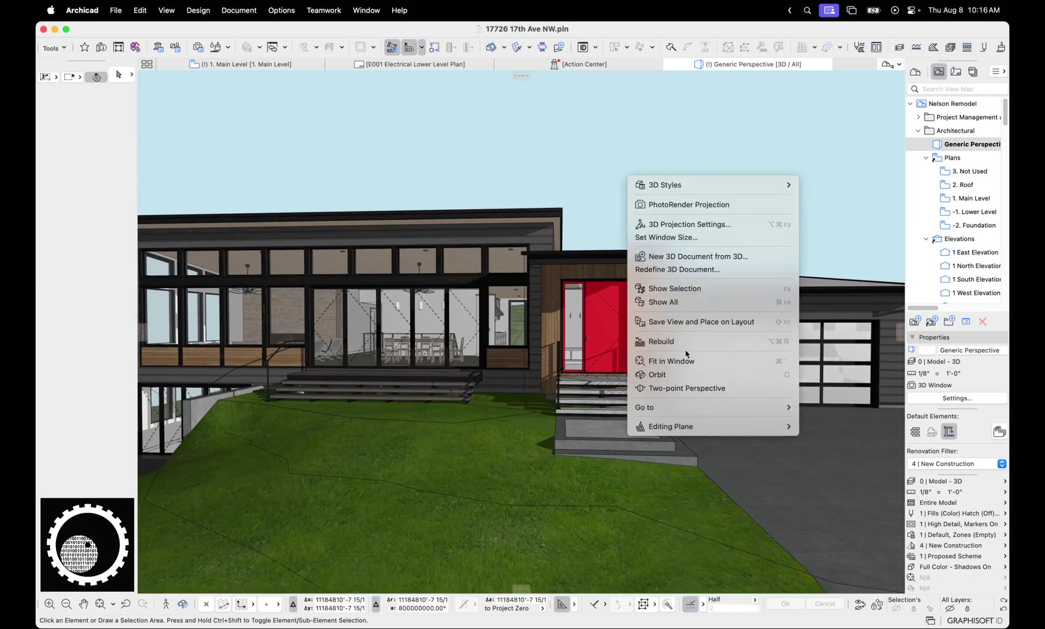
left_click(697, 387)
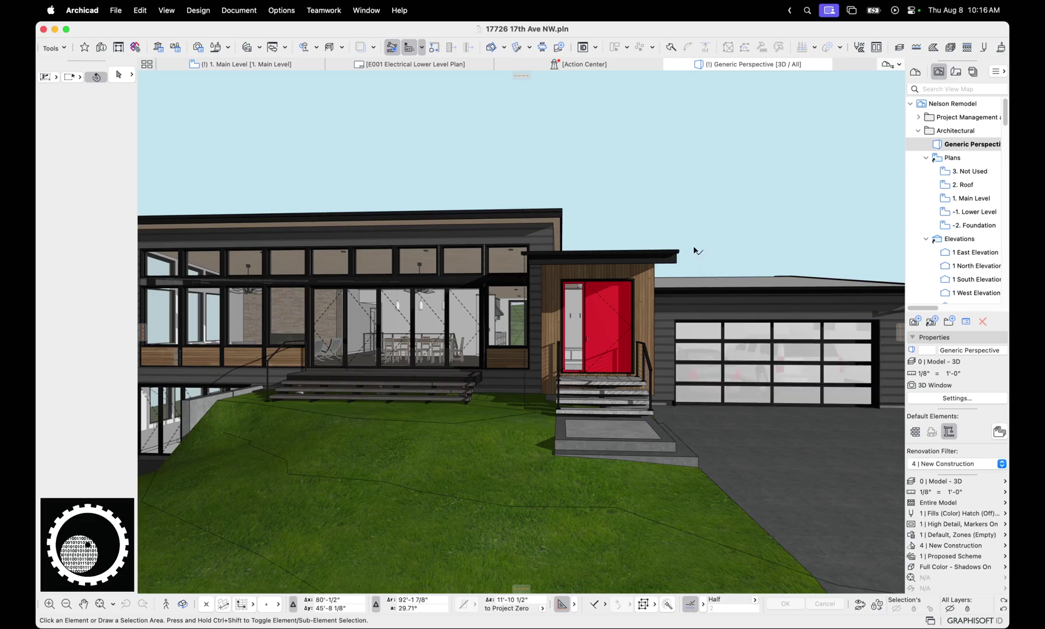
middle_click_drag(691, 245, 705, 252)
middle_click_drag(670, 328, 577, 150, "shift")
right_click(629, 88)
left_click(719, 299)
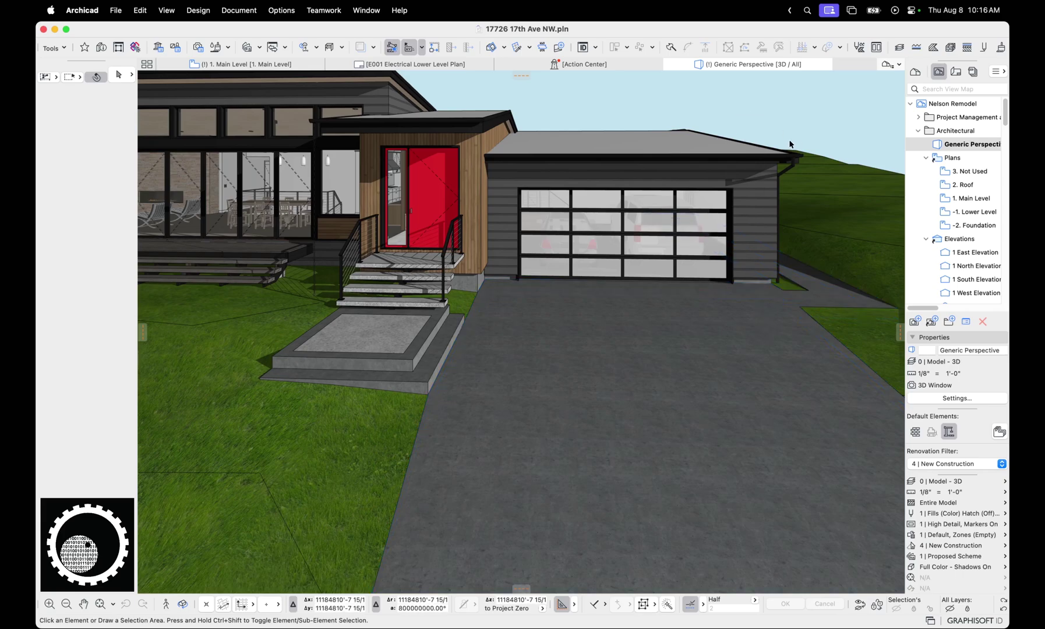
- Center the perspective view on the garage door by picking its surface
right_click(755, 97)
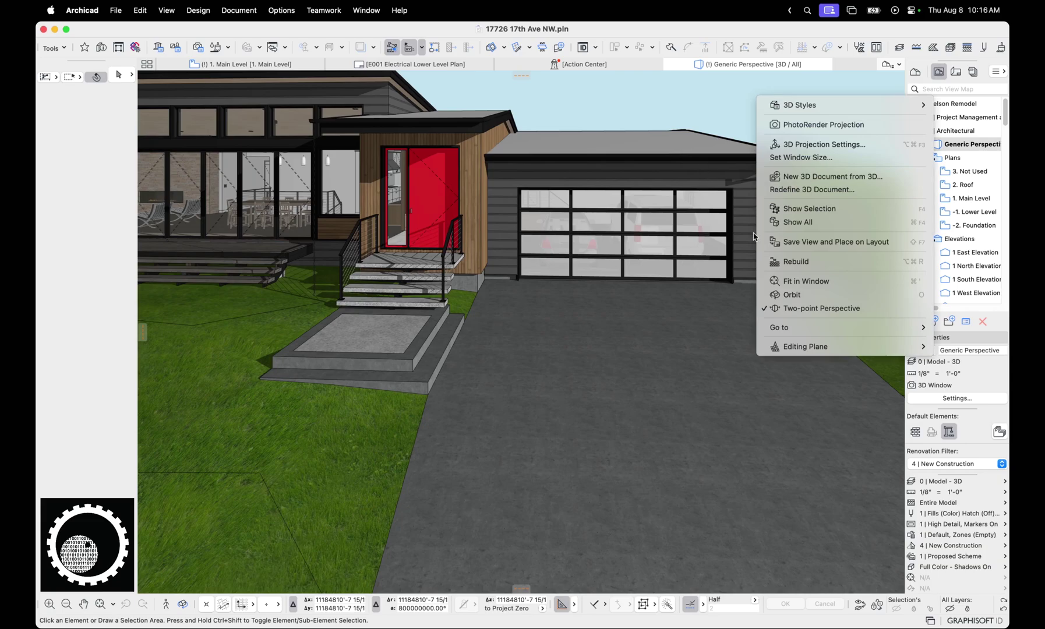
left_click(816, 281)
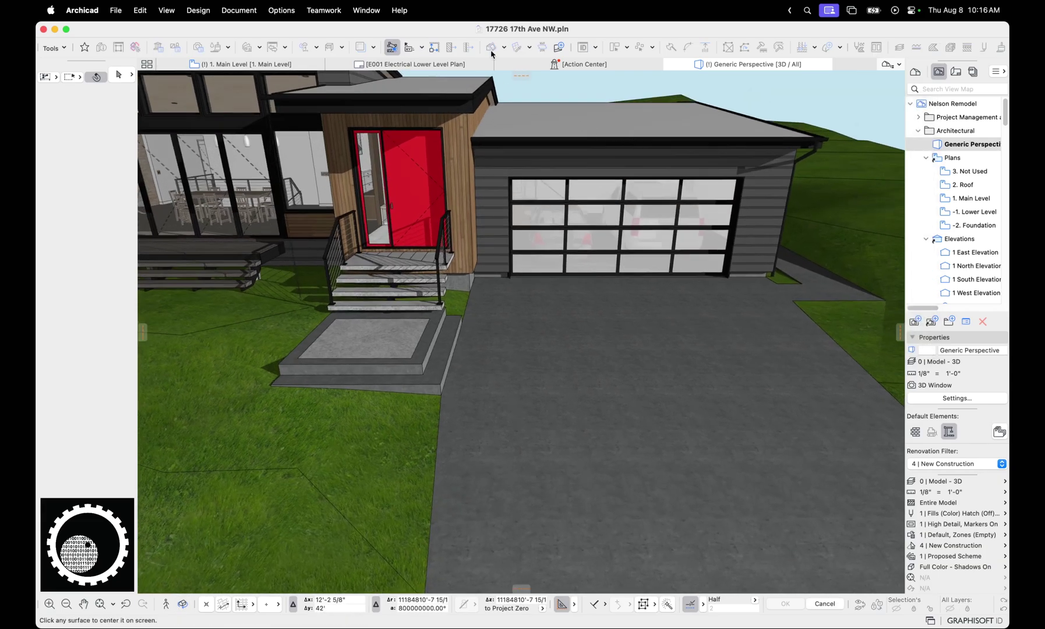
left_click(408, 12)
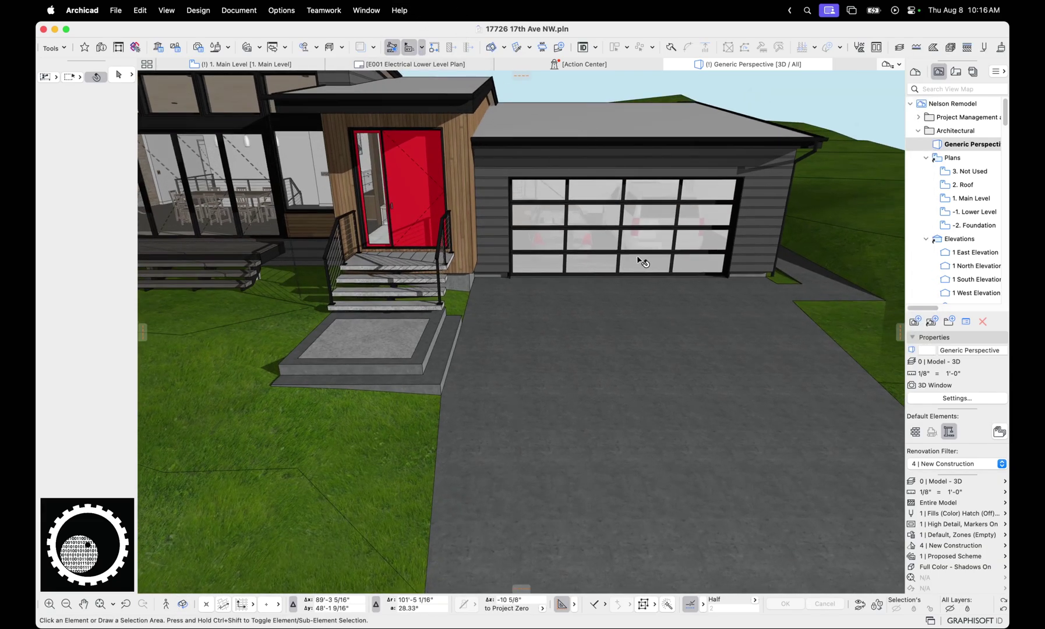
key("l")
left_click(662, 260)
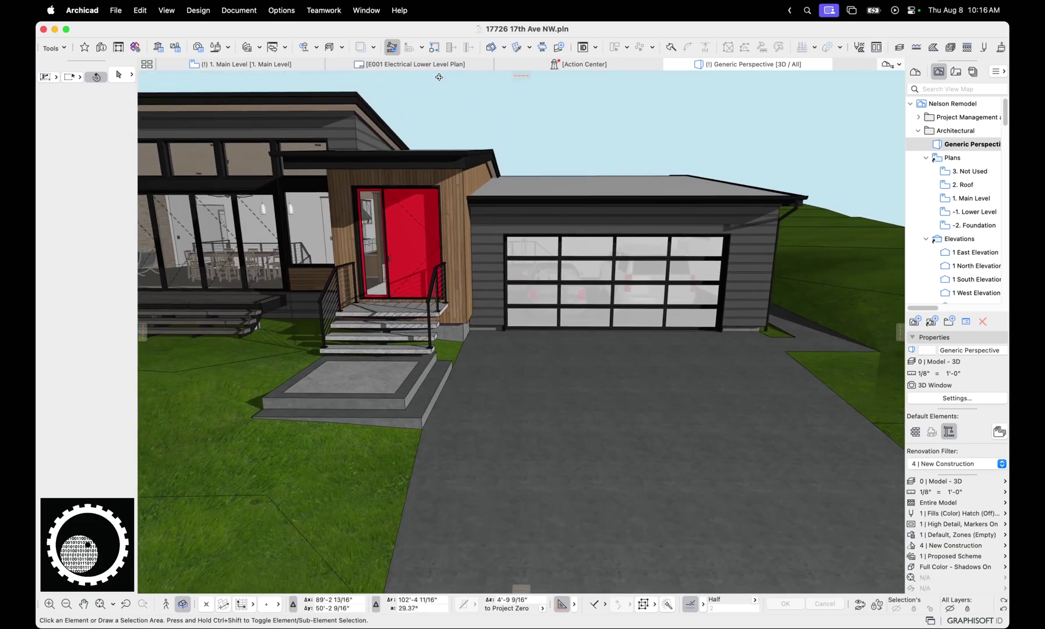
- Recenter the view in turn on the red entry door, the facade's upper windows and the garage front by picking their surfaces
left_click(166, 10)
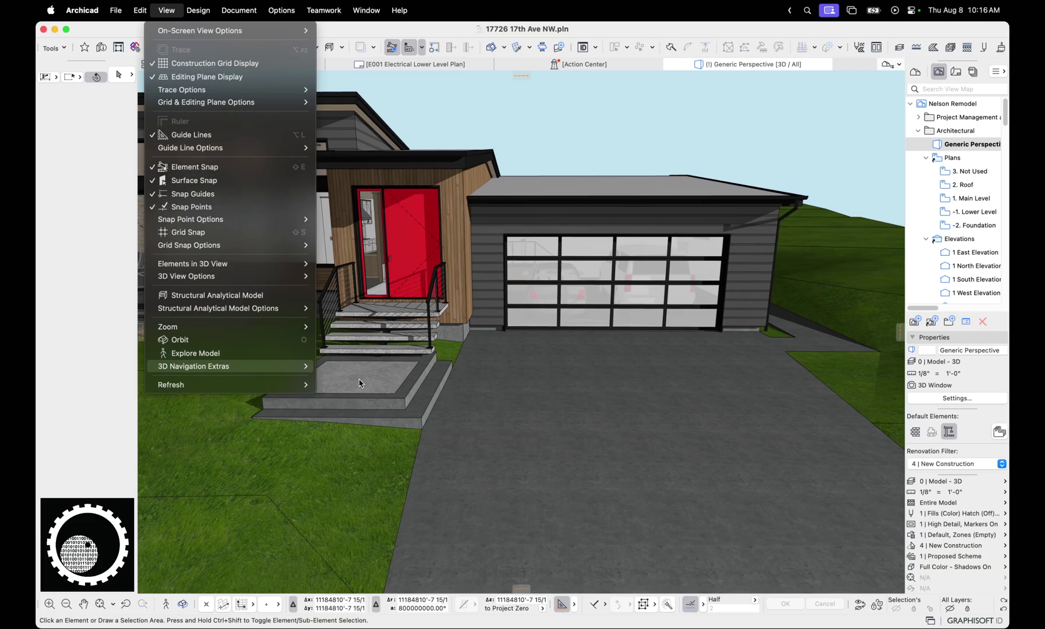
left_click(359, 383)
key("l")
left_click(386, 203)
key("l")
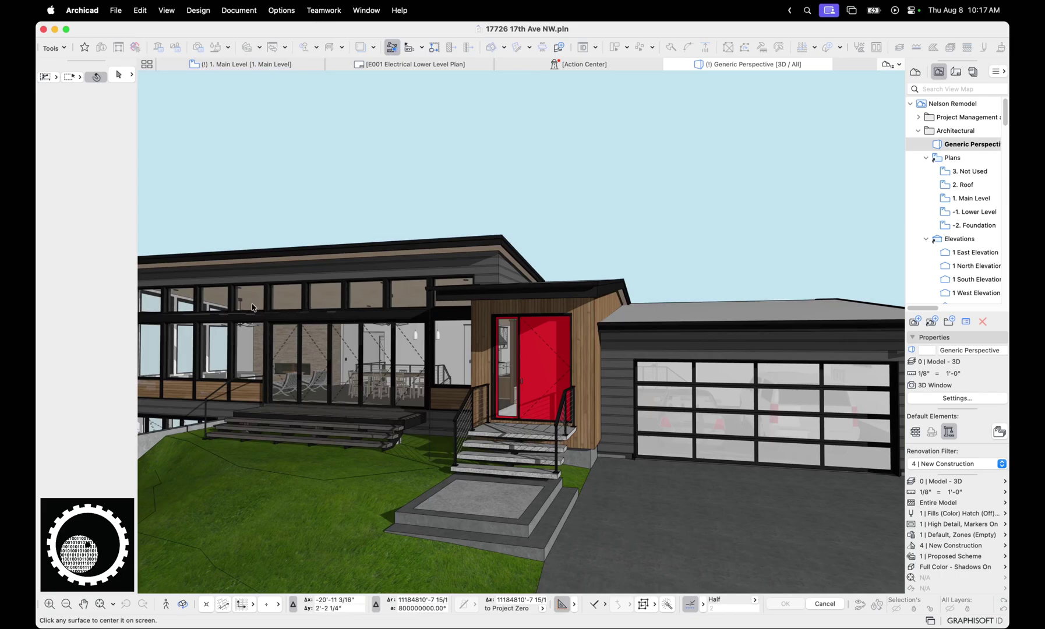
left_click(207, 290)
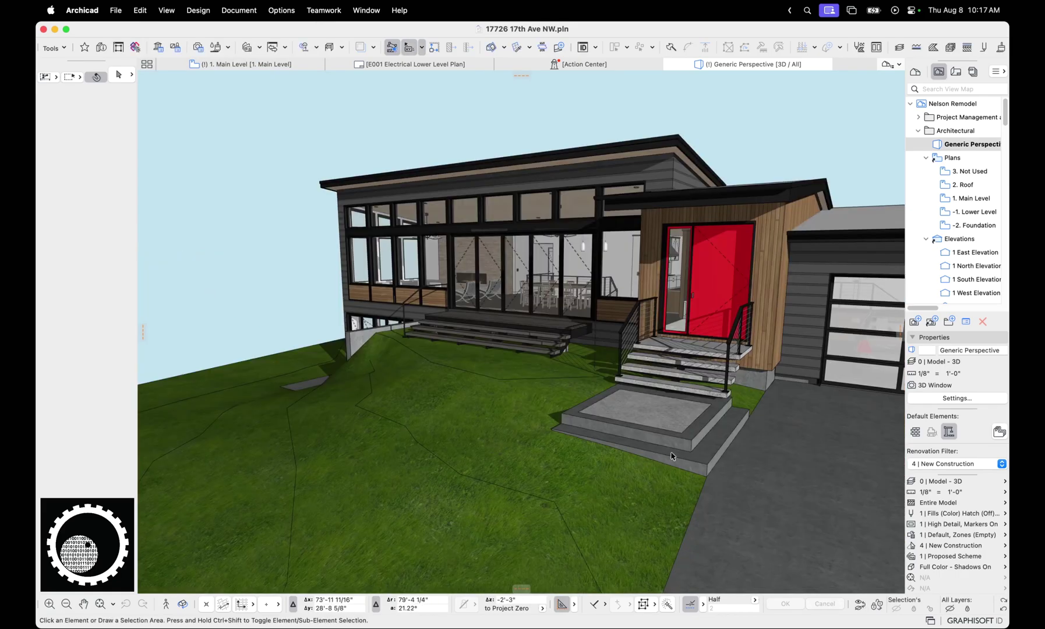
key("l")
left_click(808, 309)
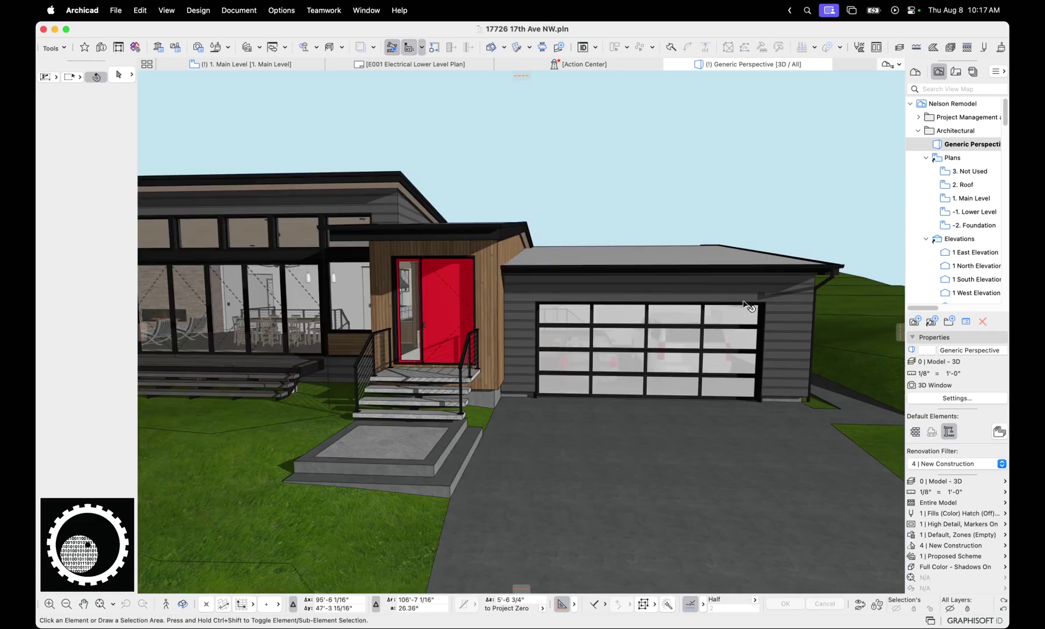
- Orbit around the house to the rear facade and frame it closely together with the lawn
middle_click_drag(688, 311, 313, 314, "shift")
left_click_drag(313, 313, 792, 306)
middle_click_drag(793, 307, 589, 321, "shift")
left_click_drag(518, 345, 506, 427)
middle_click_drag(311, 520, 664, 436)
left_click_drag(515, 438, 343, 345)
scroll(476, 357, "up", 2)
key("ctrl+a")
mouse_move(501, 346)
left_mouse_down()
mouse_move(480, 358)
mouse_move(508, 349)
left_mouse_up()
key("Escape")
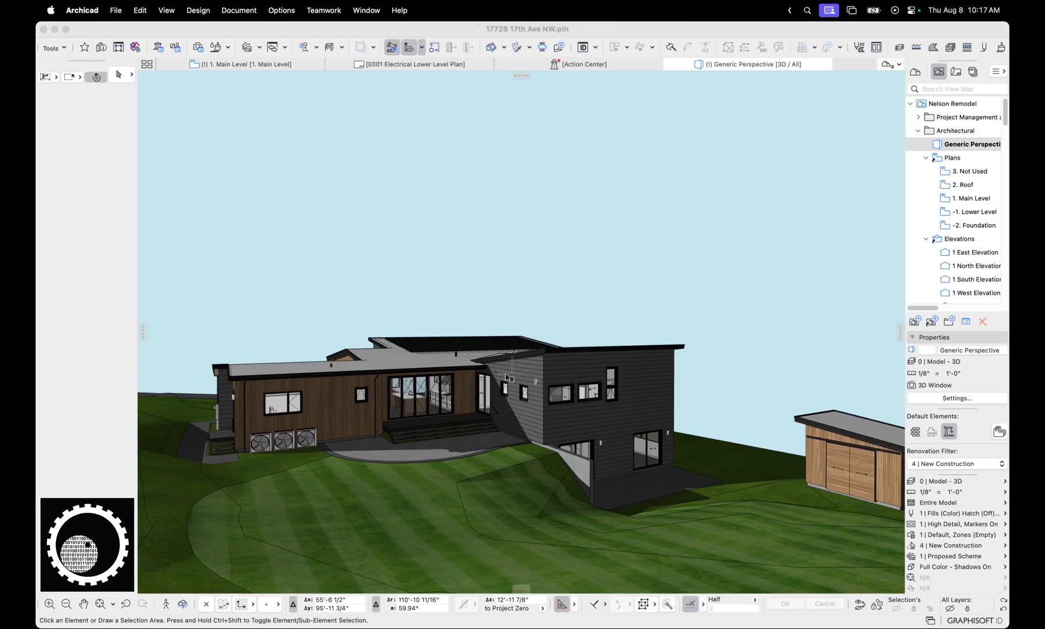
left_click(435, 408)
scroll(435, 407, "up", 2)
middle_click_drag(413, 409, 388, 411)
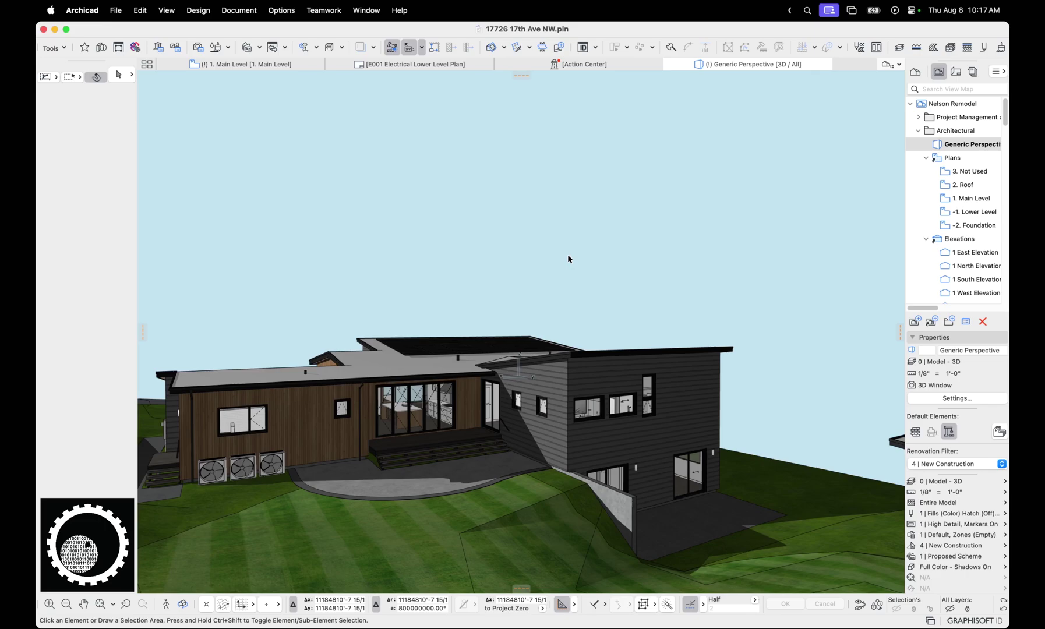
- Capture a screenshot of the region showing the rear of the house
key("l")
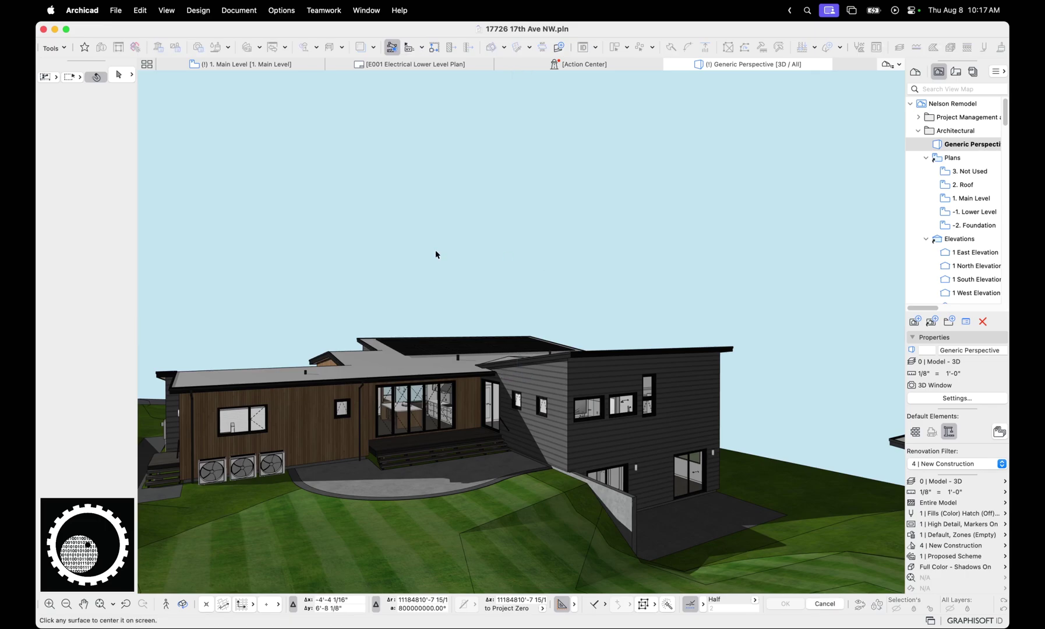
left_click_drag(152, 226, 785, 542)
middle_click_drag(555, 336, 586, 321)
key("Escape")
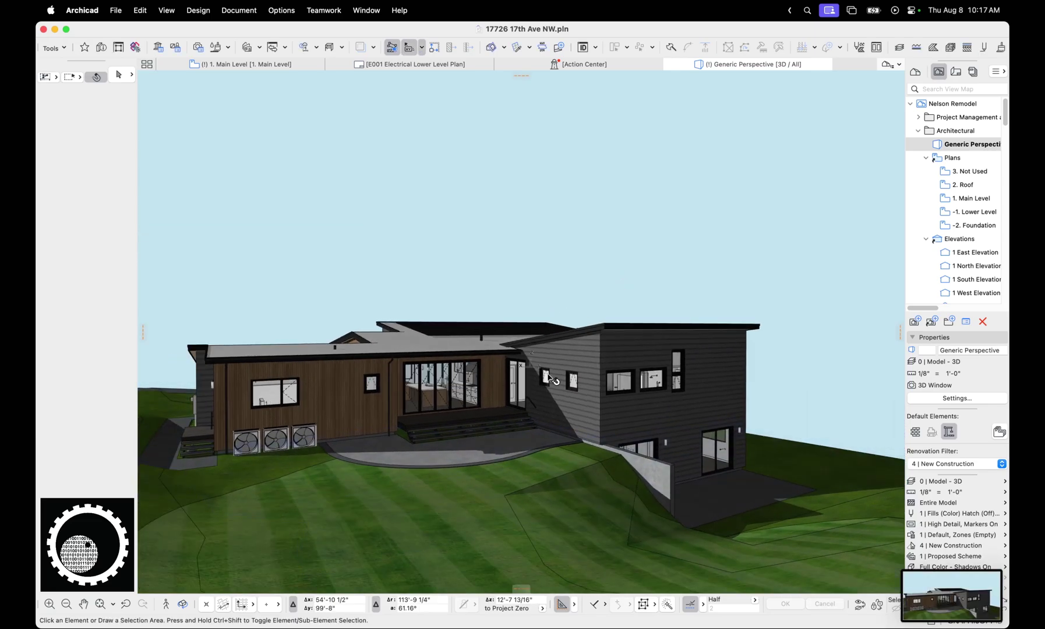
left_click(535, 408)
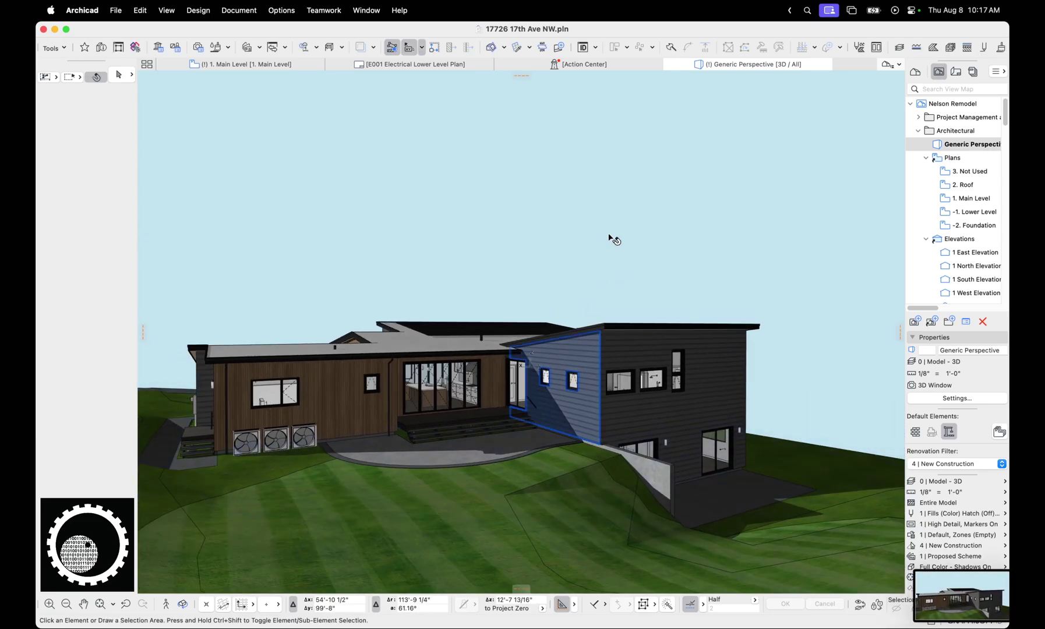
key("o")
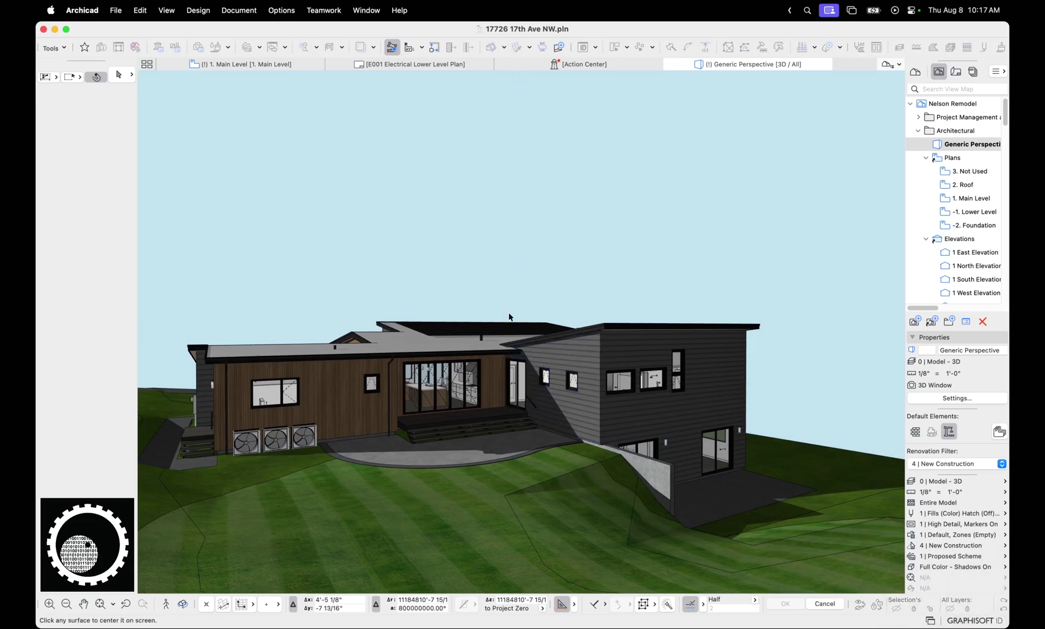
key("Escape")
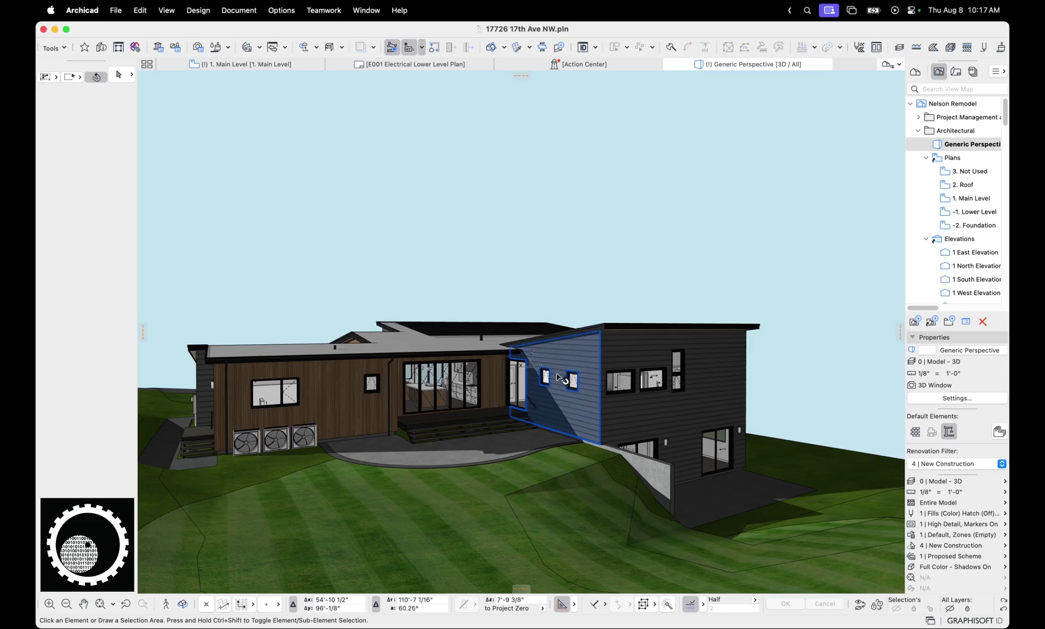
key("o")
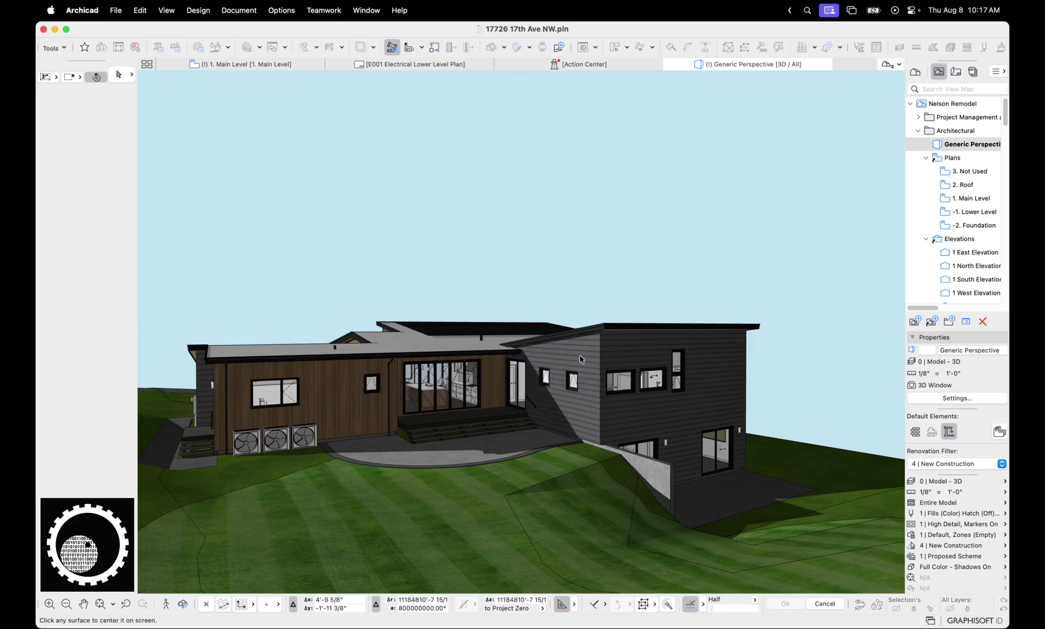
key("Escape")
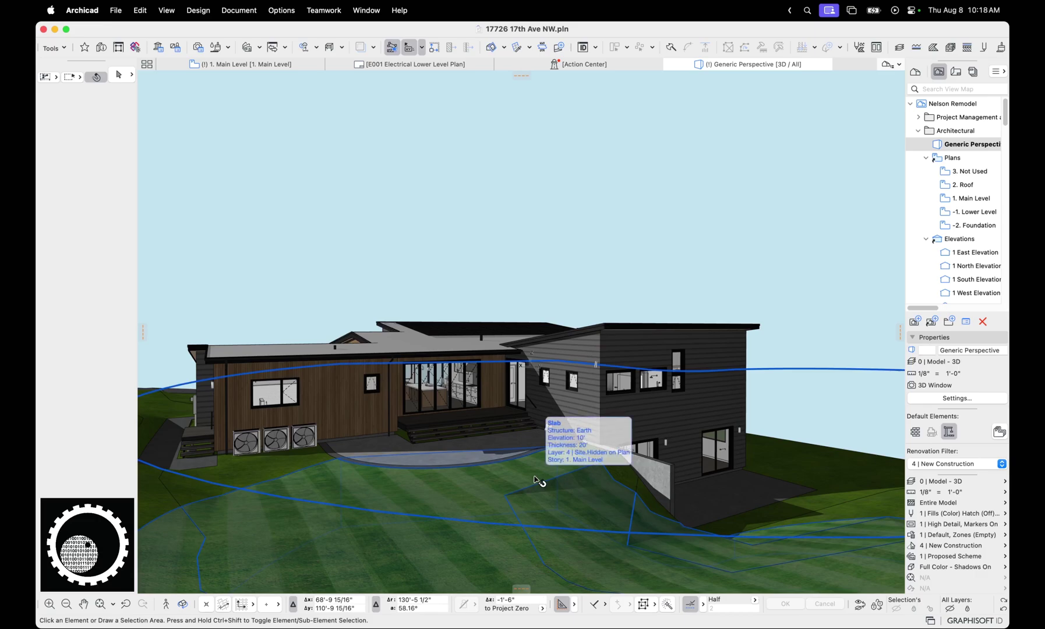
- Capture another screenshot region covering the whole rear of the house and the lawn
left_click_drag(187, 188, 874, 583)
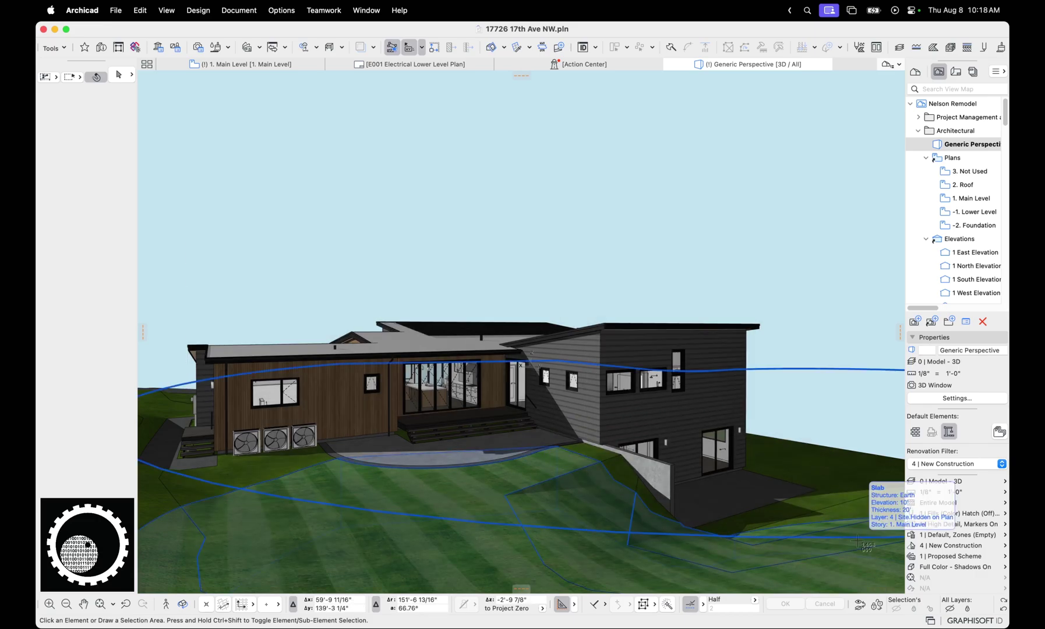